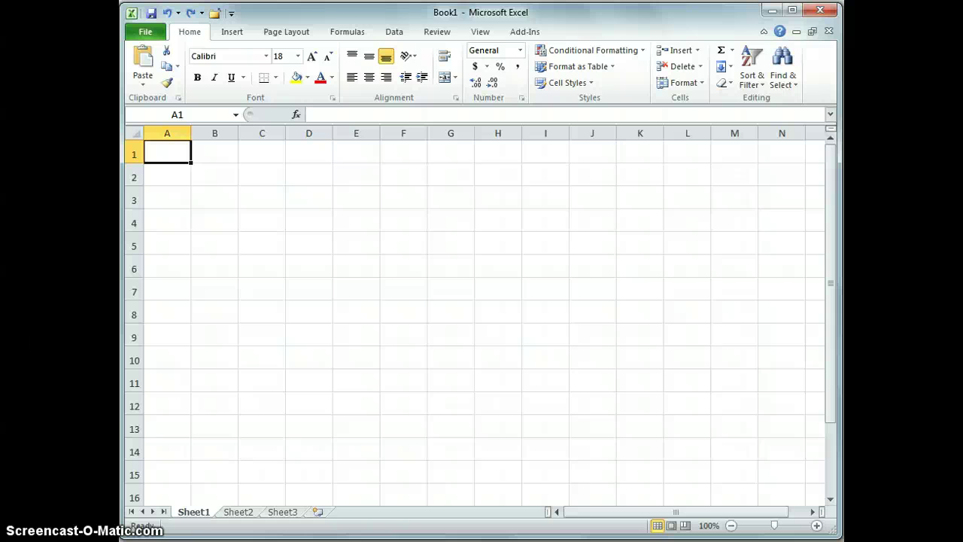
Enter 'Iron Works' in A1 and 'Decision Variables:' in A3, and begin the Product 1 heading in E4.
text(Iron Works)
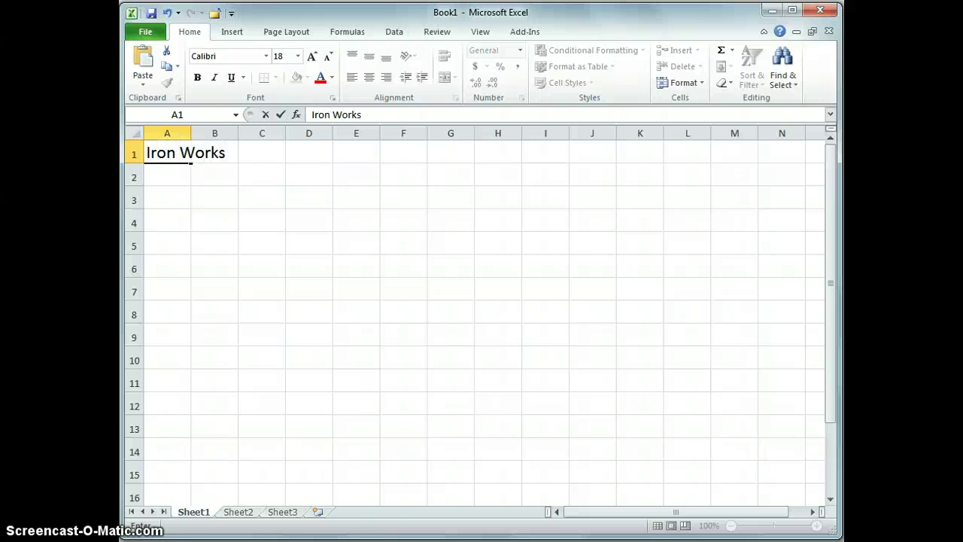
key(Return)
key(Return)
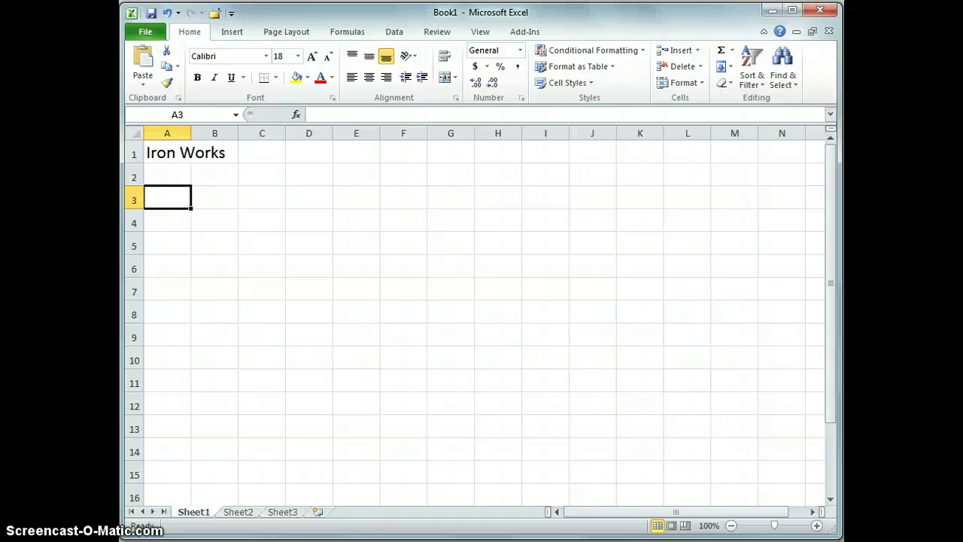
text(De)
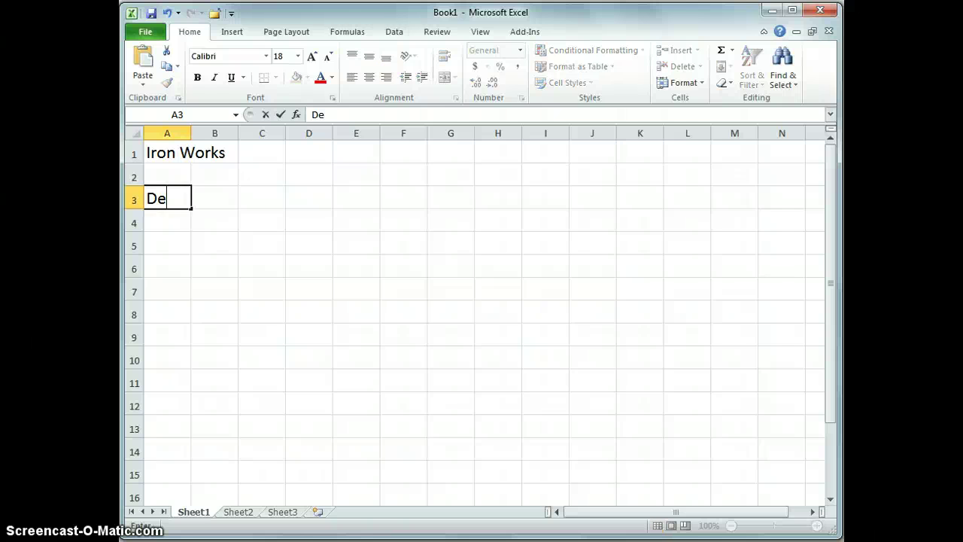
text(cision Variables:)
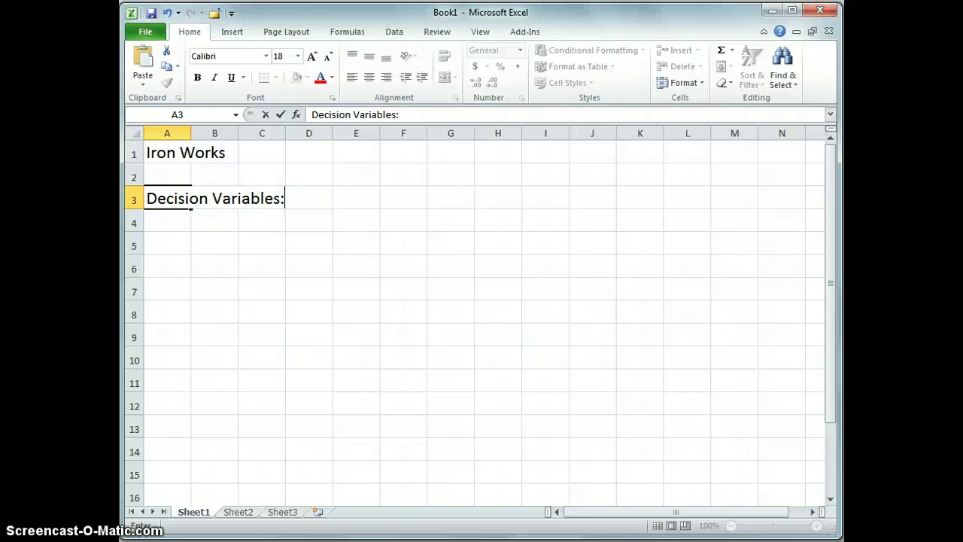
key(Return)
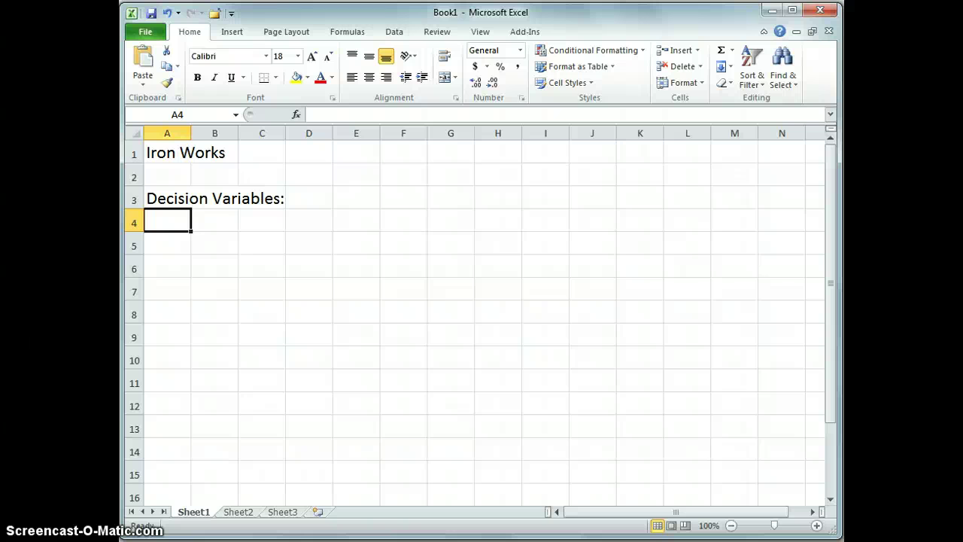
key(Right)
key(Right)
key(Right)
key(Right)
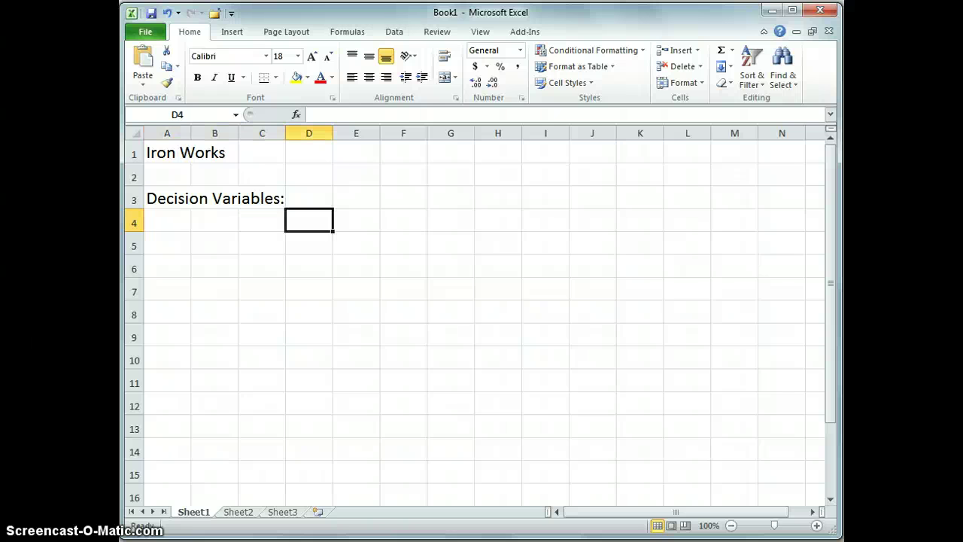
text(Producdt)
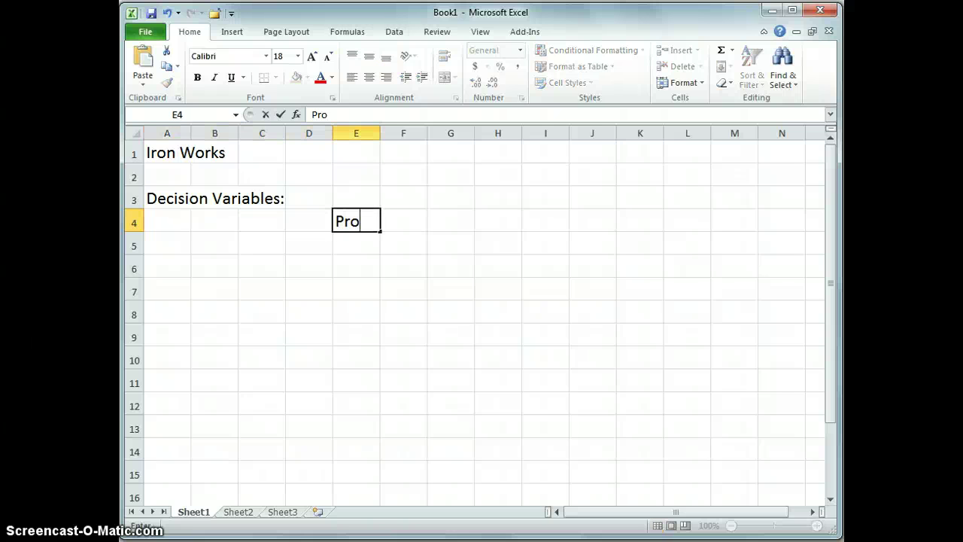
key(BackSpace)
Finish 'Product 1' in E4, fill it across to 'Product 2' in F4, and autofit columns E and F.
text(t )
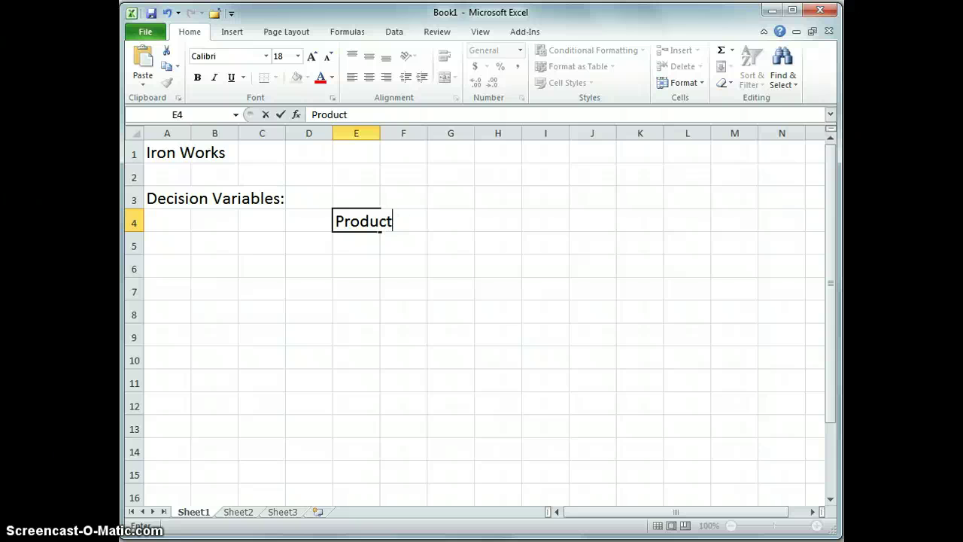
text(1)
key(Return)
click(379, 222)
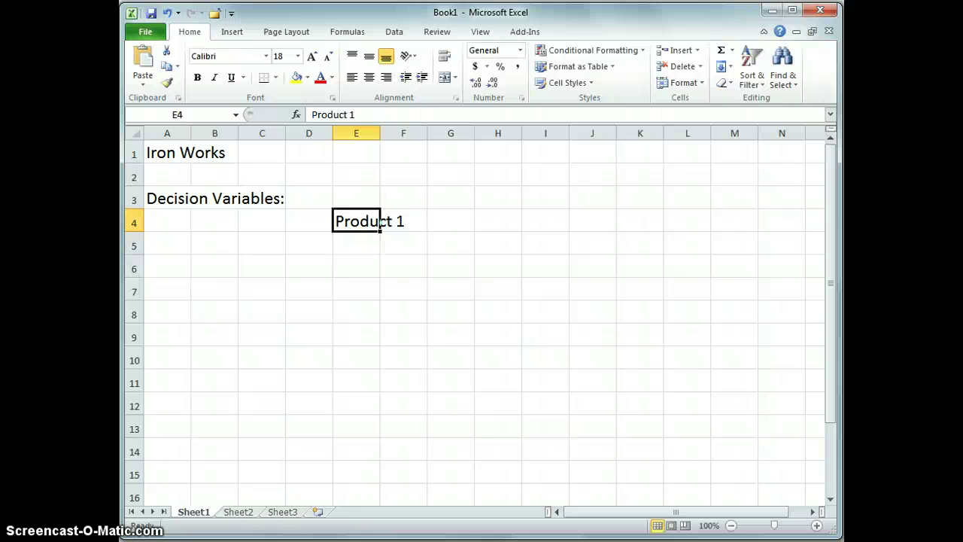
drag(380, 230, 410, 238)
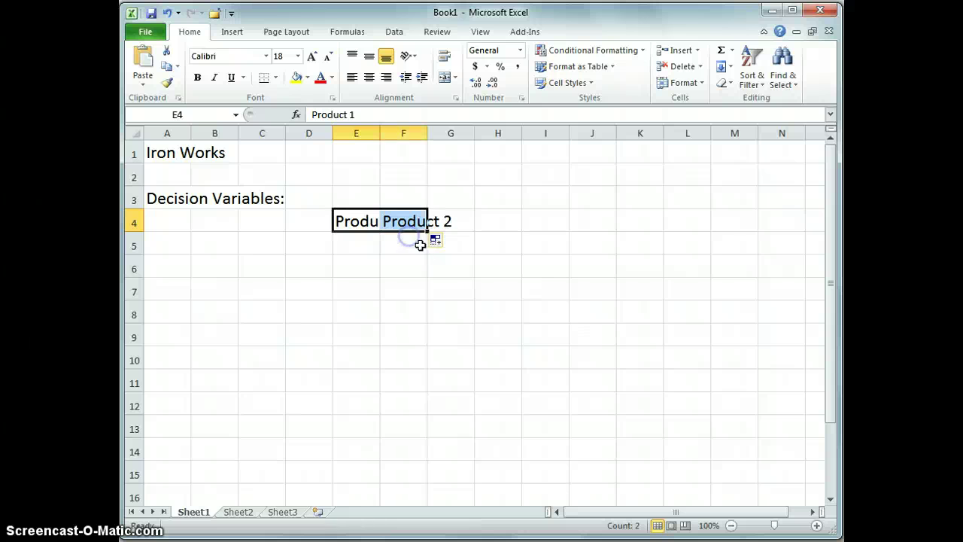
double_click(381, 130)
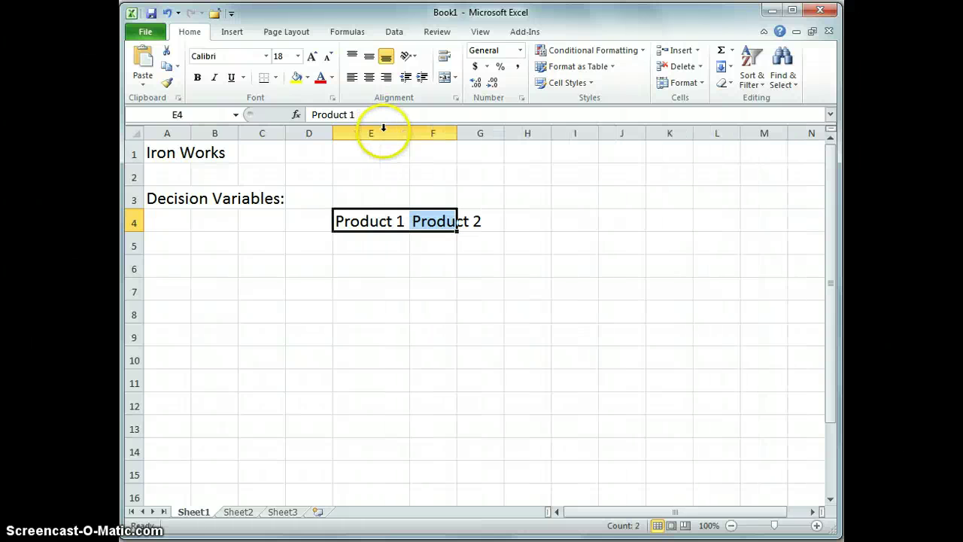
double_click(458, 130)
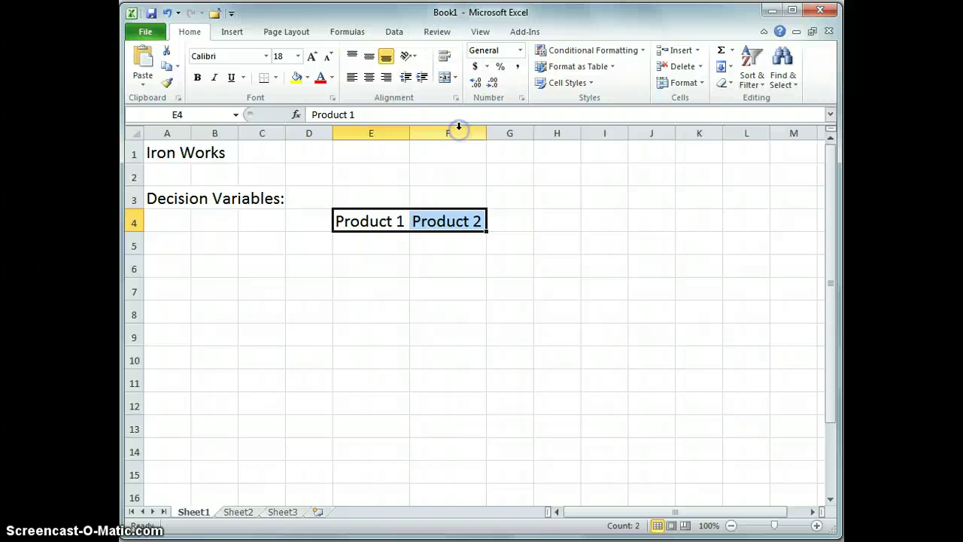
Give the decision cells E5:F5 a thick box border and light orange fill.
click(415, 240)
drag(372, 241, 439, 243)
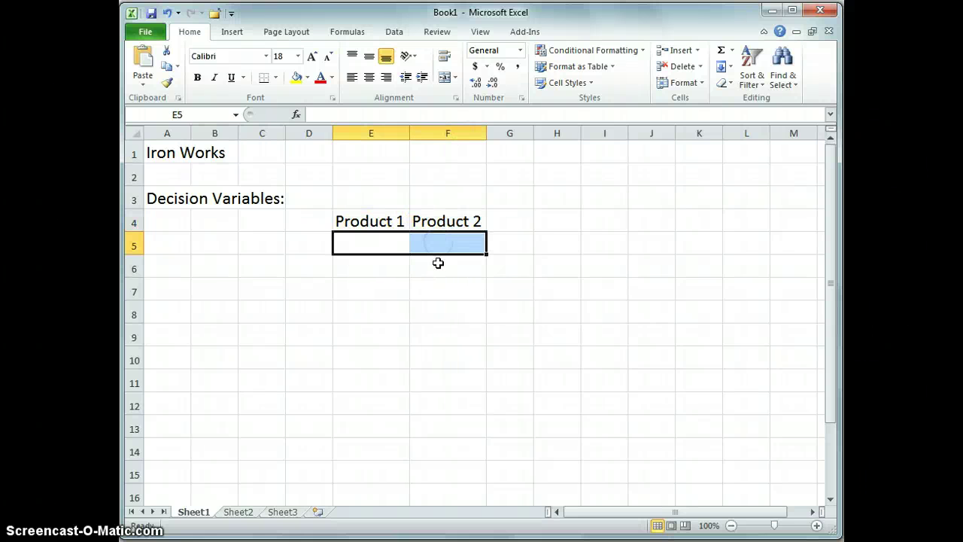
click(276, 77)
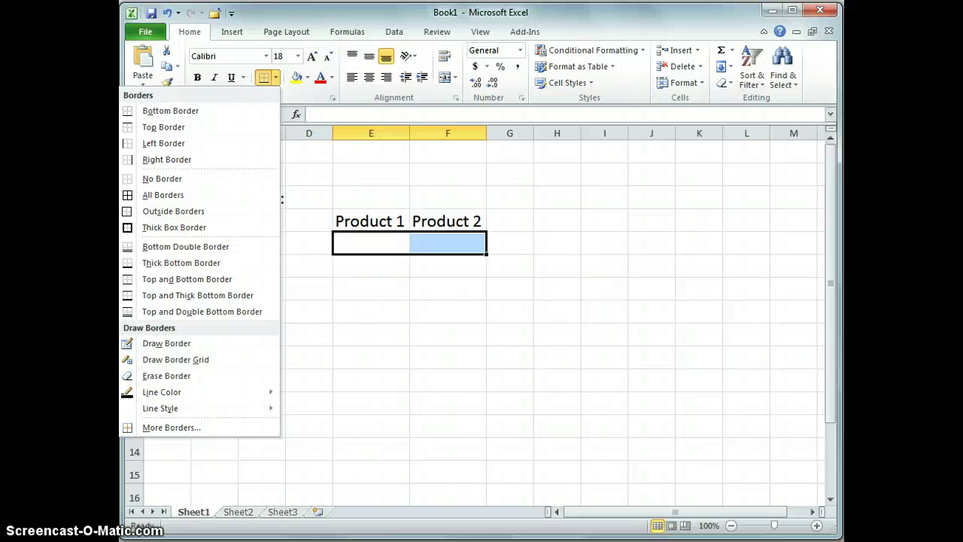
click(163, 226)
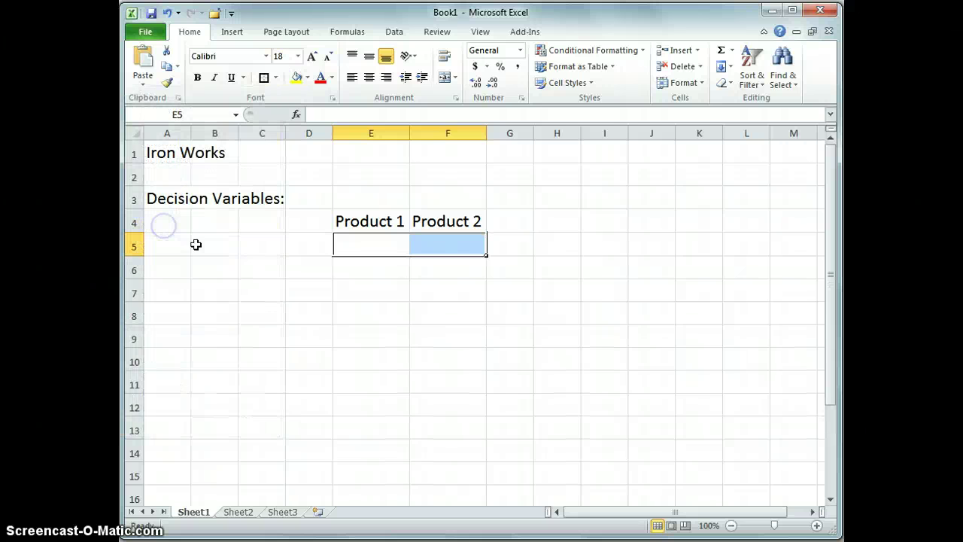
click(309, 78)
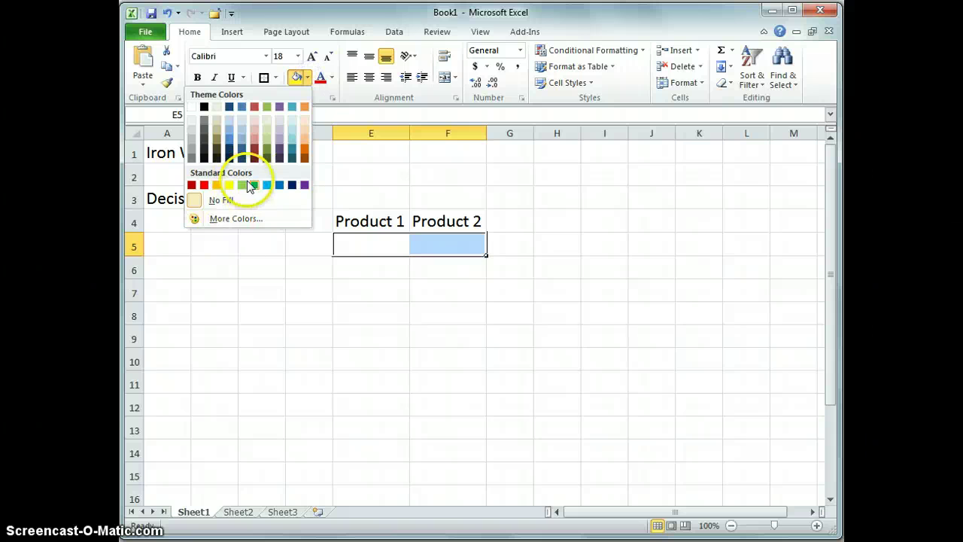
click(304, 130)
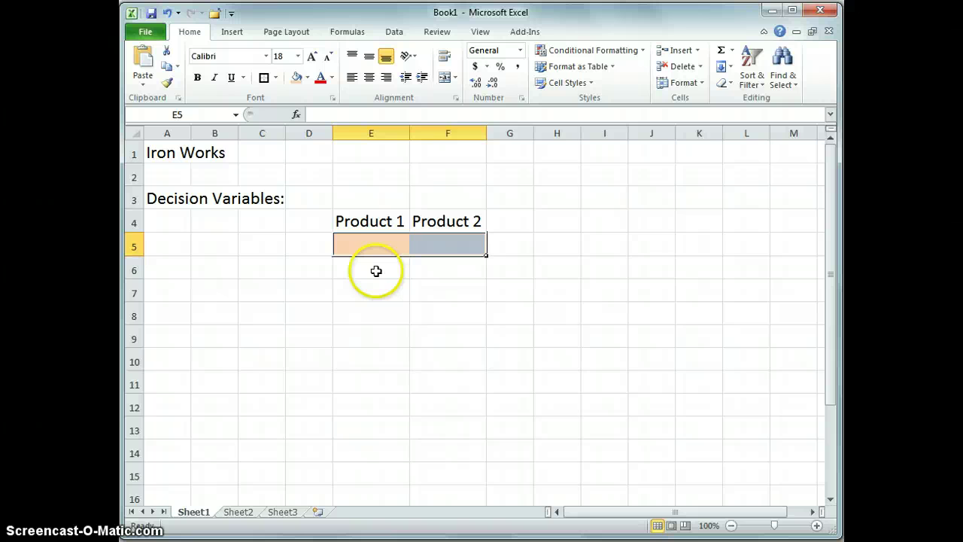
click(365, 251)
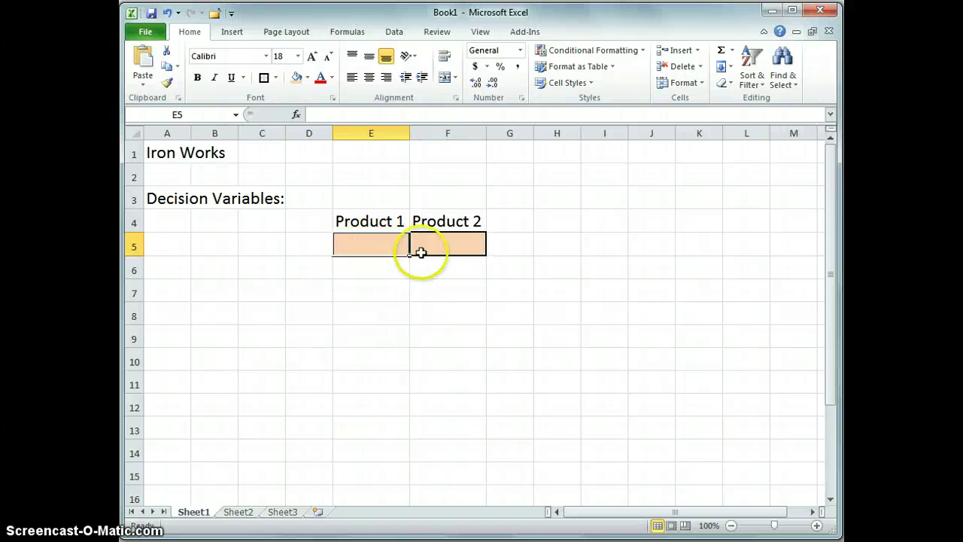
click(372, 249)
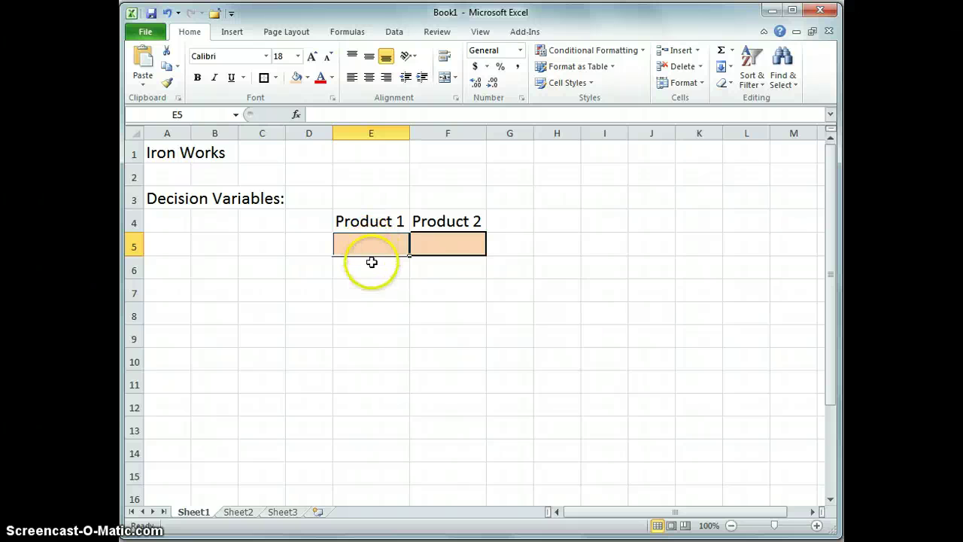
Label cell A7 'Objective Function:'.
click(169, 288)
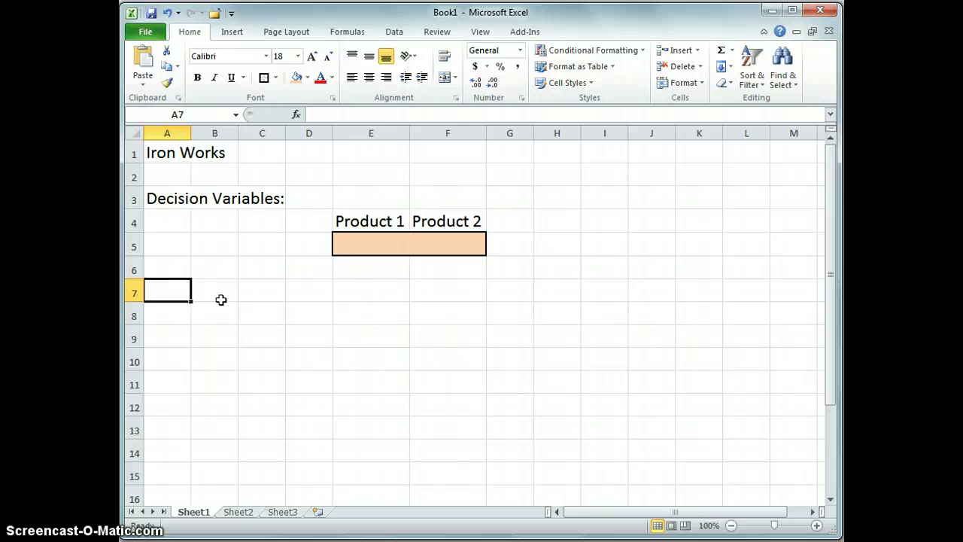
text(Objection)
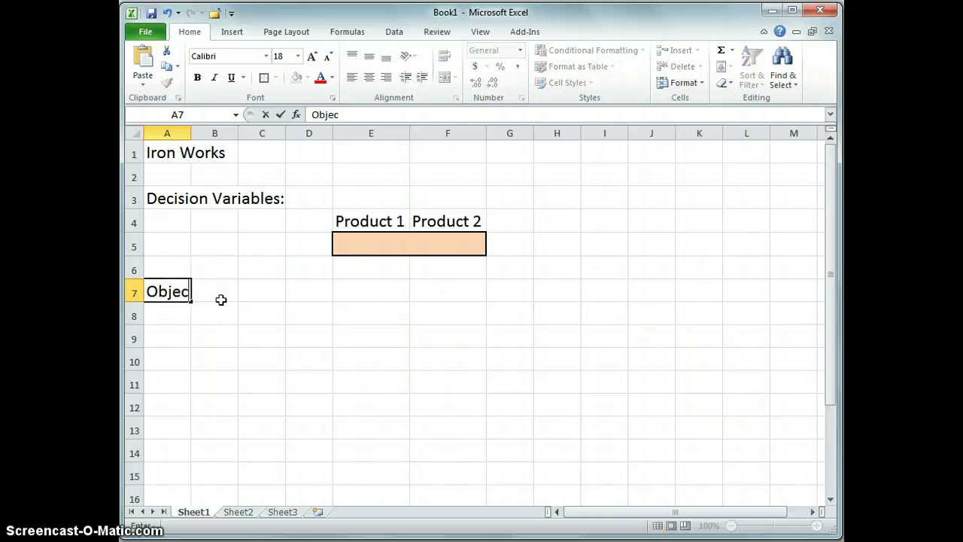
key(BackSpace)
key(BackSpace)
text(ve )
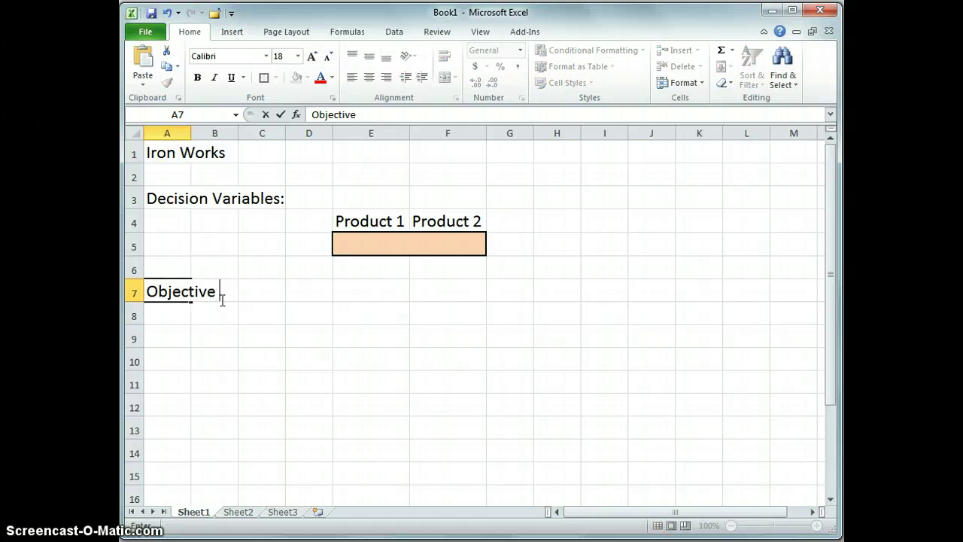
text(Function)
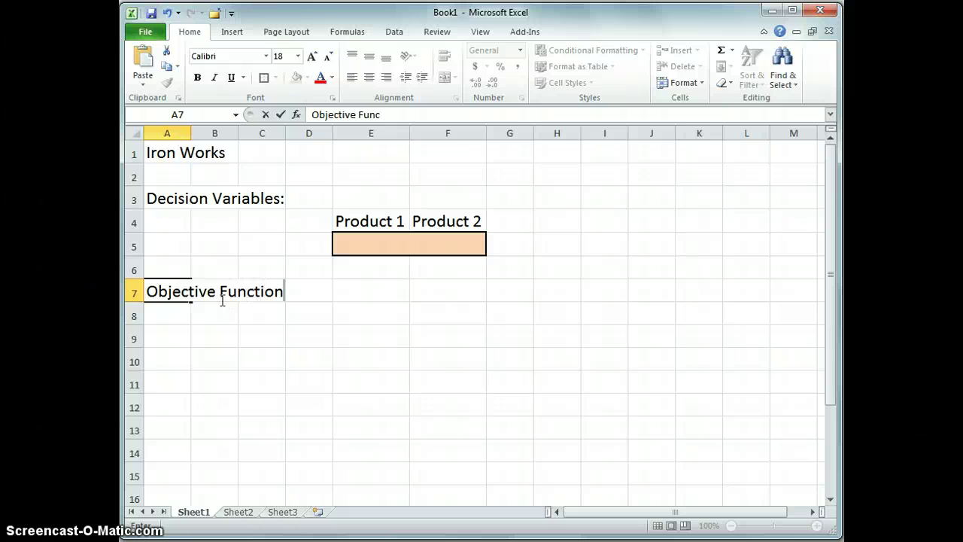
text(:)
key(Return)
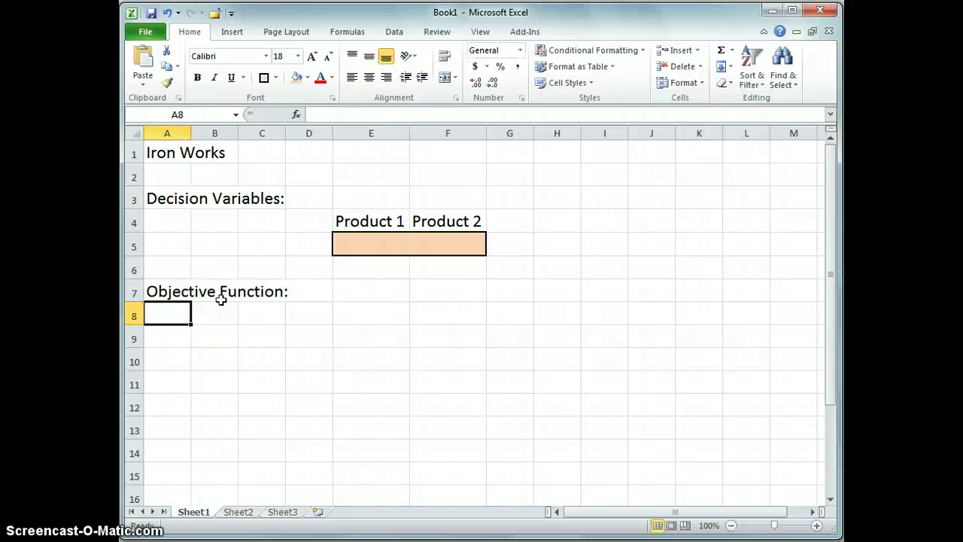
Enter objective coefficients 100 in E7 and 200 in F7.
key(Up)
key(Right)
key(Right)
key(Right)
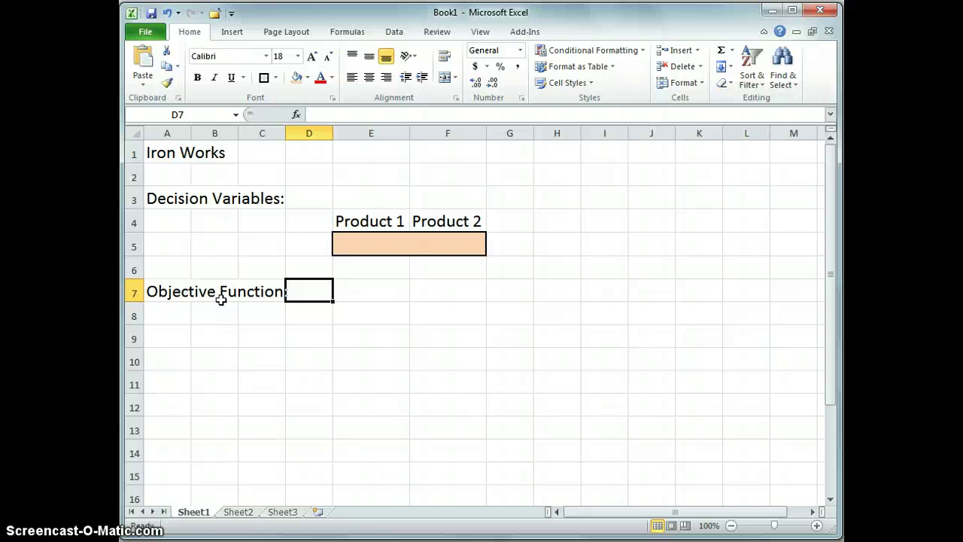
key(Right)
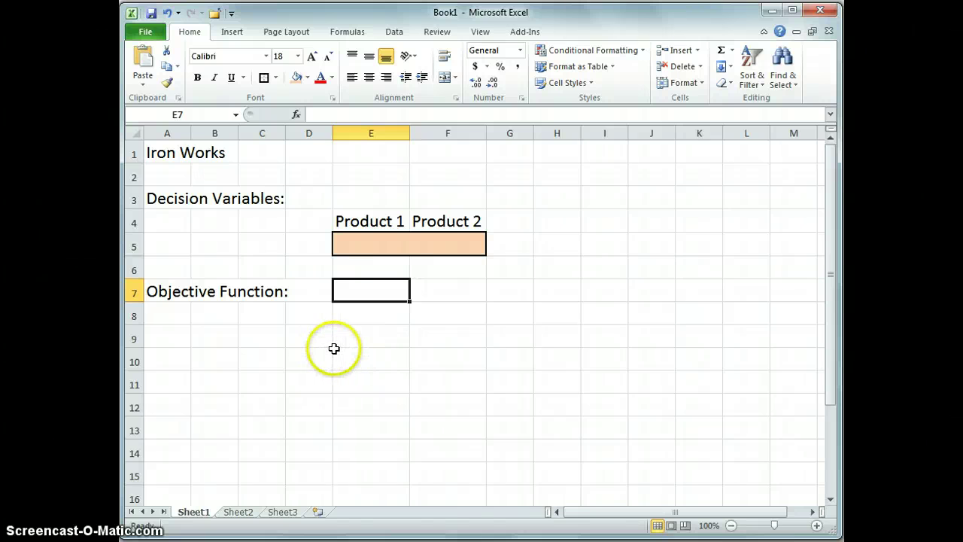
text(100)
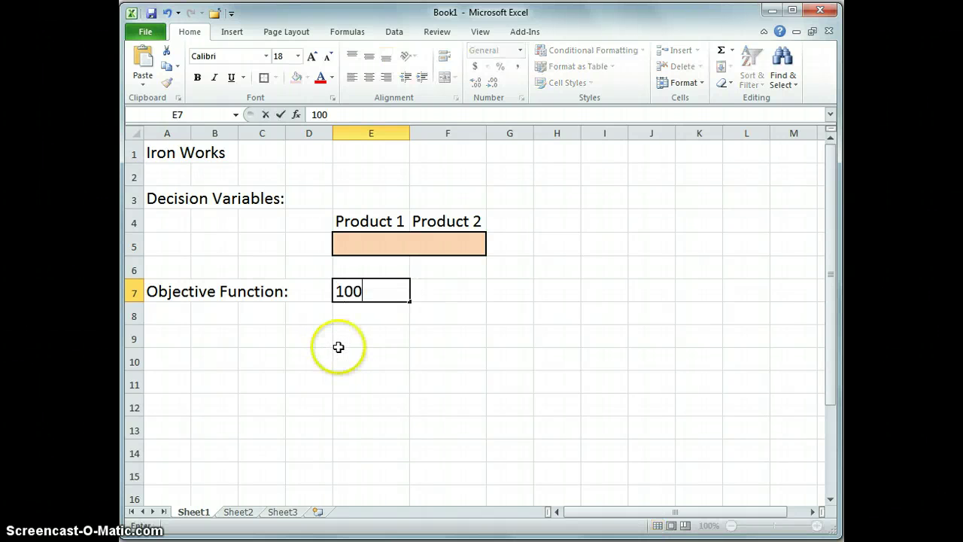
key(Tab)
text(200)
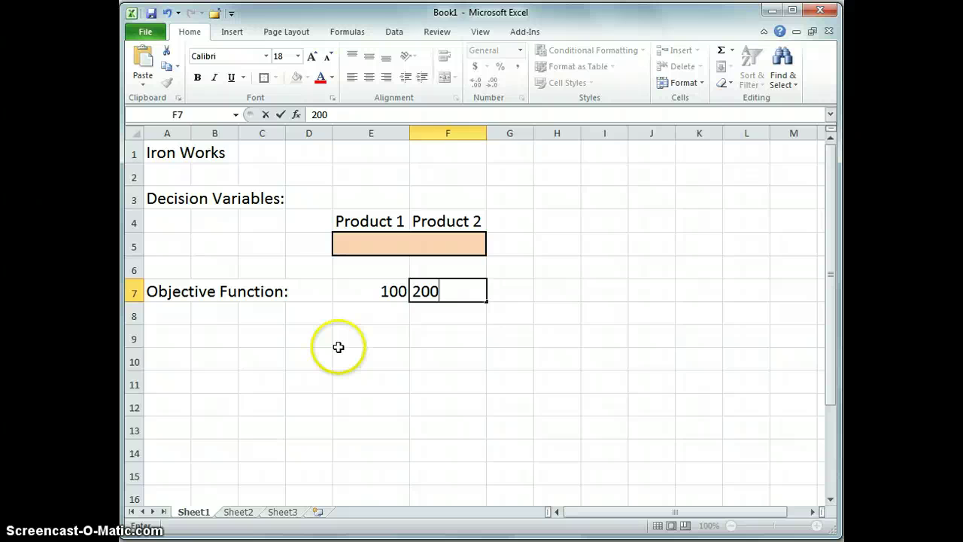
key(Tab)
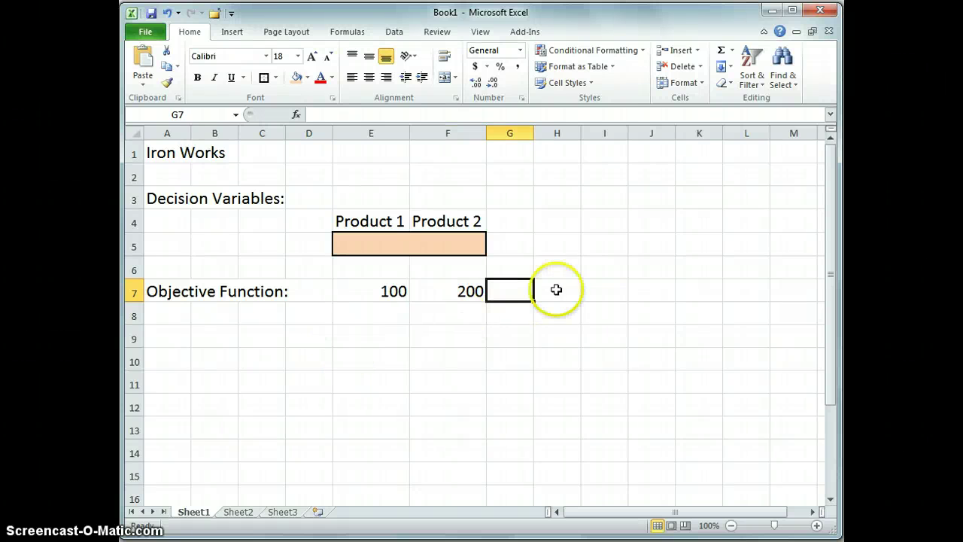
Fill the objective result cell I7 with orange.
click(614, 292)
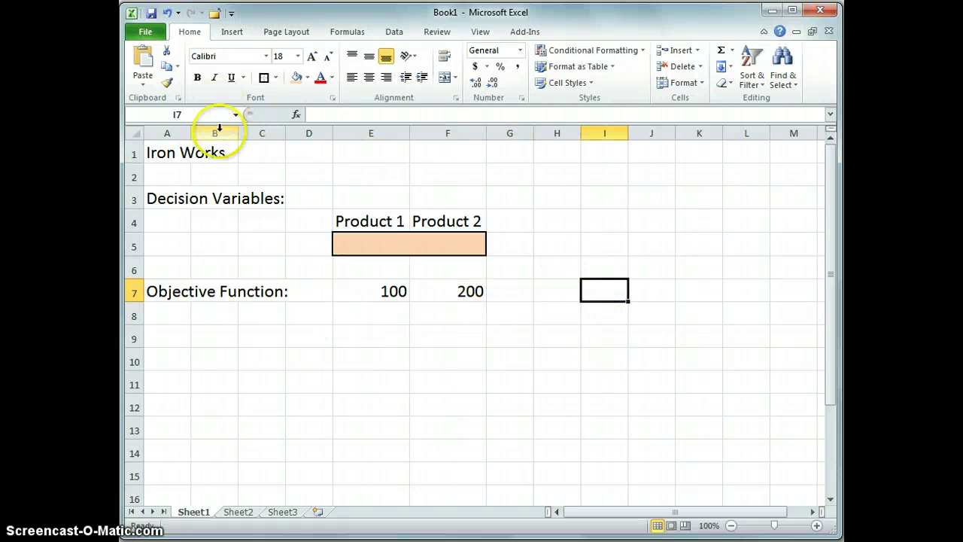
click(262, 81)
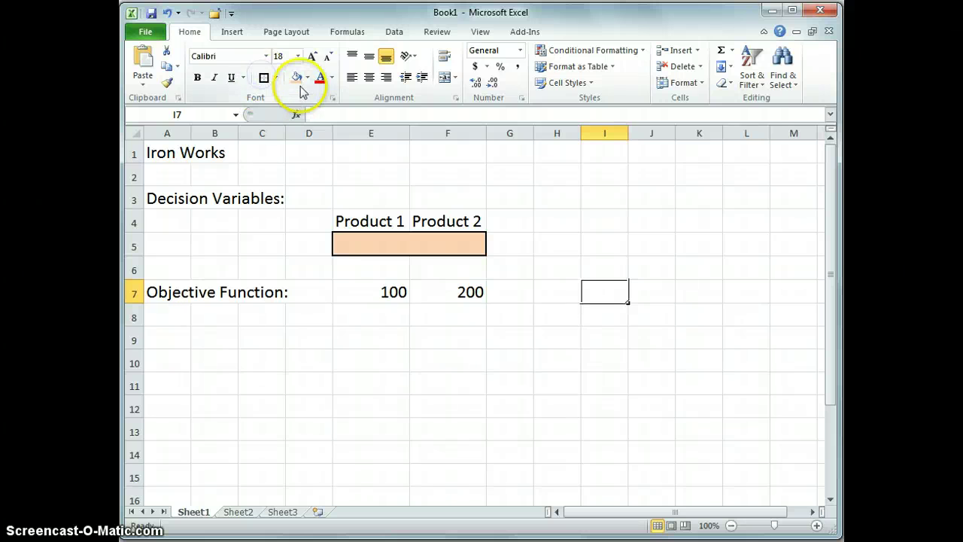
click(308, 77)
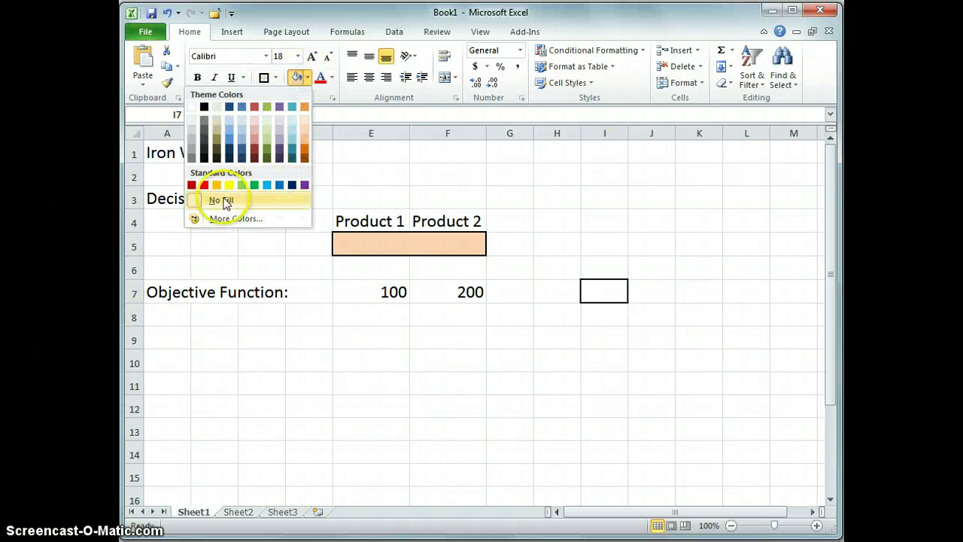
click(217, 184)
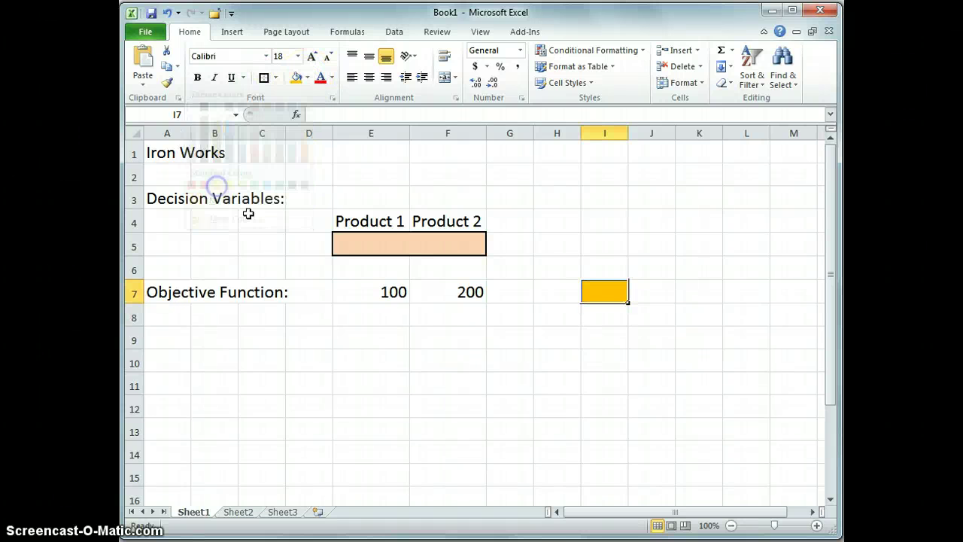
Label H7 'Max:' next to the result cell I7.
click(547, 296)
text(Max:)
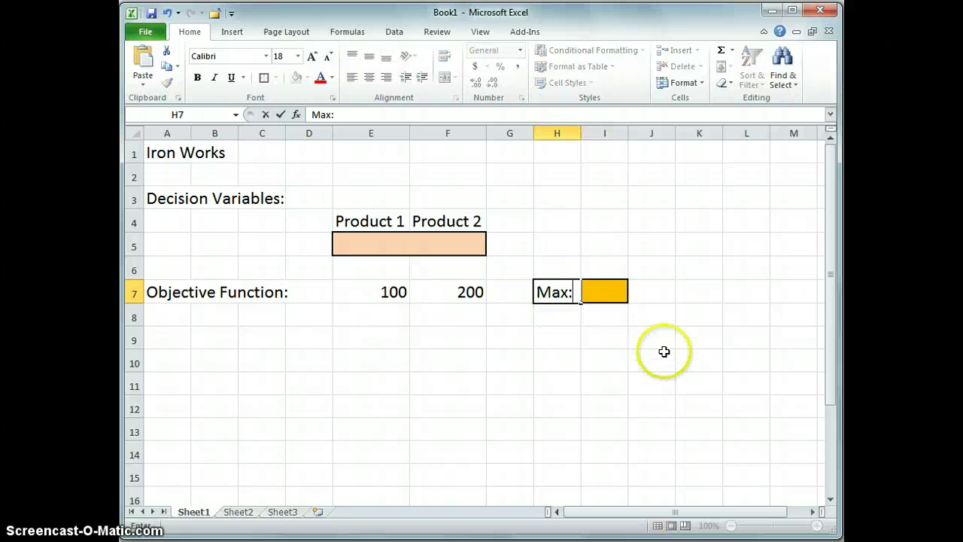
key(Return)
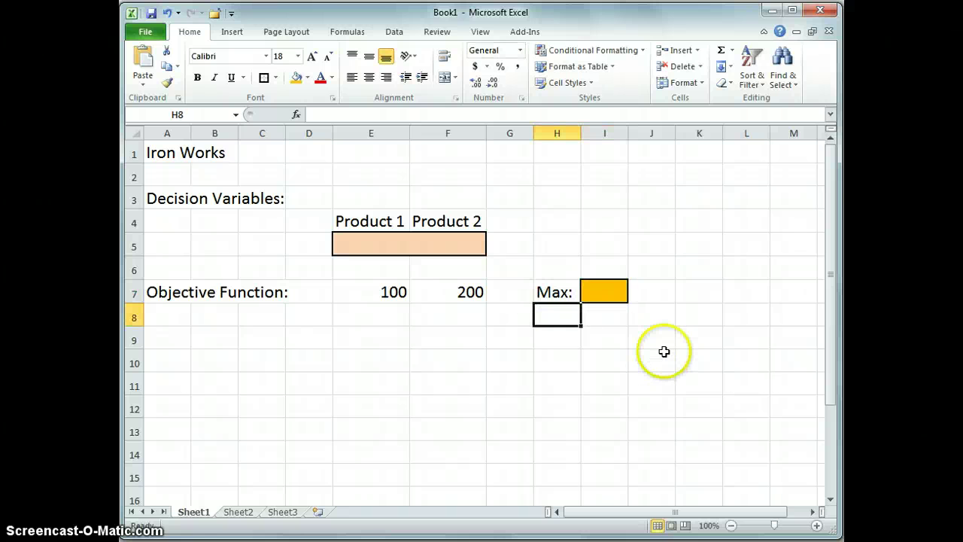
click(608, 291)
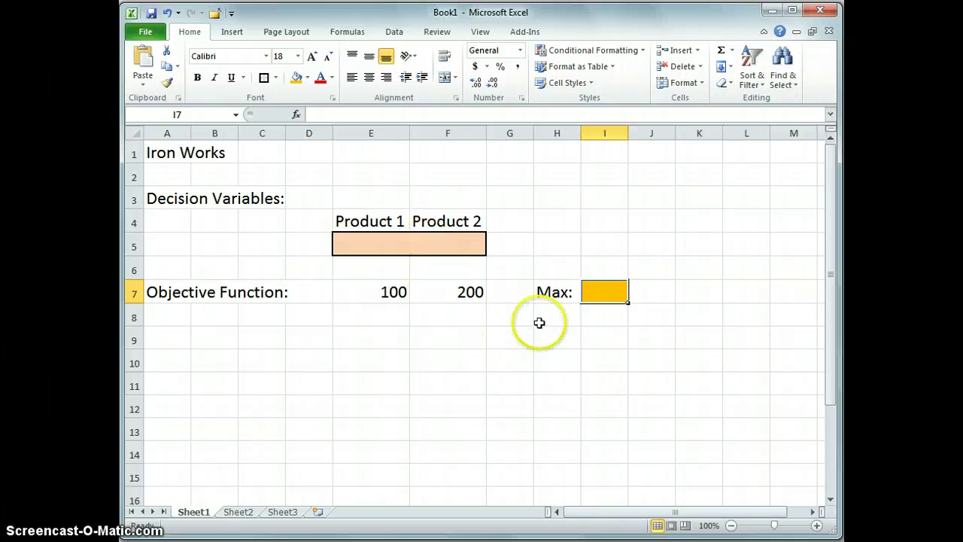
click(602, 293)
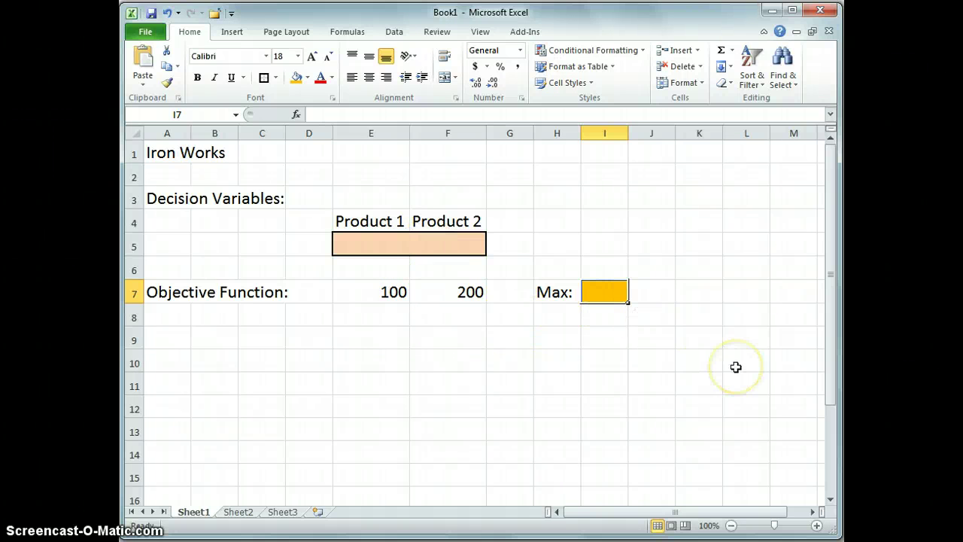
Enter =SUMPRODUCT($E$5:$F$5,E7:F7) in I7 as the profit formula.
text(=)
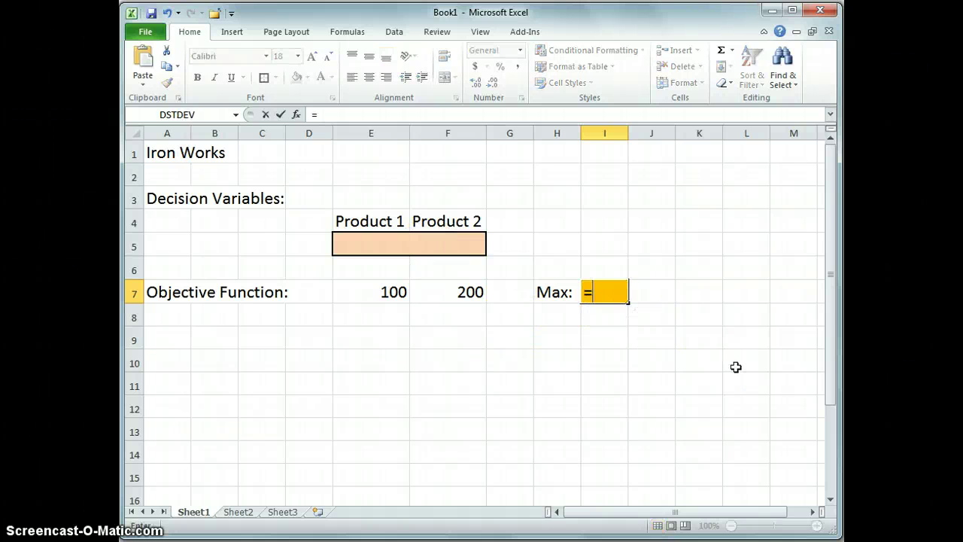
text(Sump)
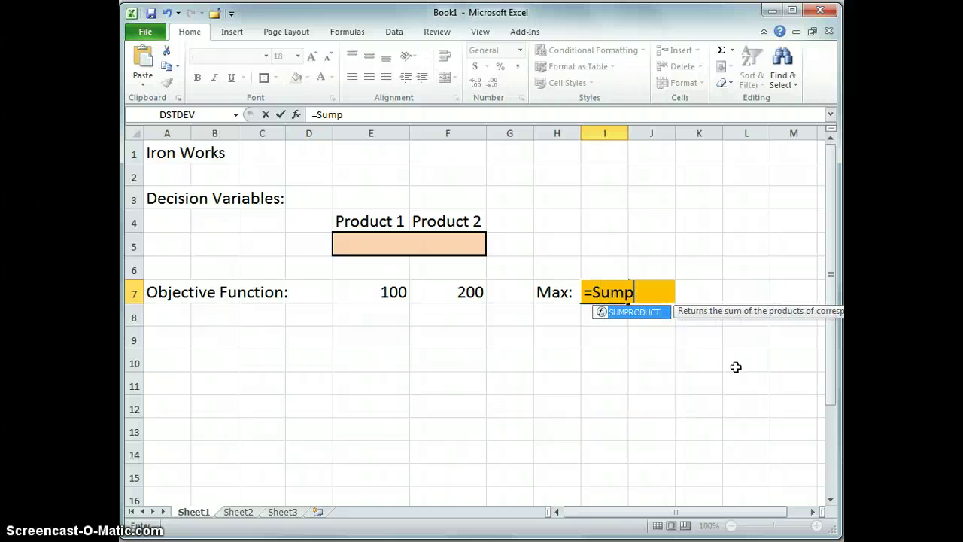
text(roduct)
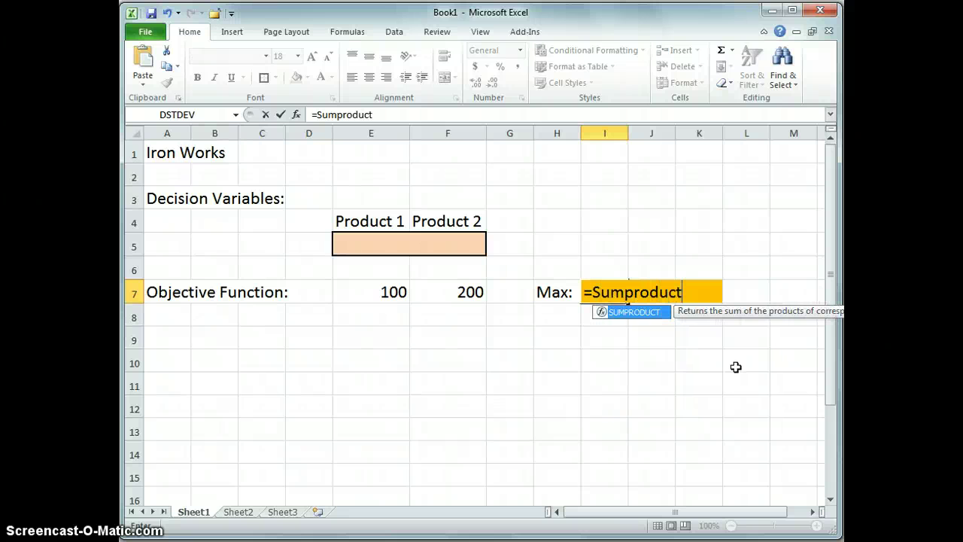
text(()
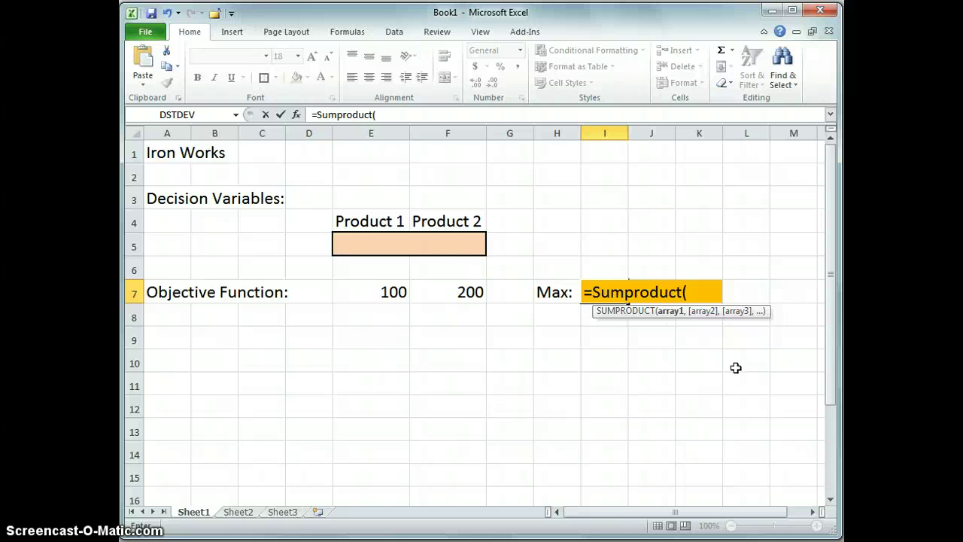
drag(394, 238, 422, 241)
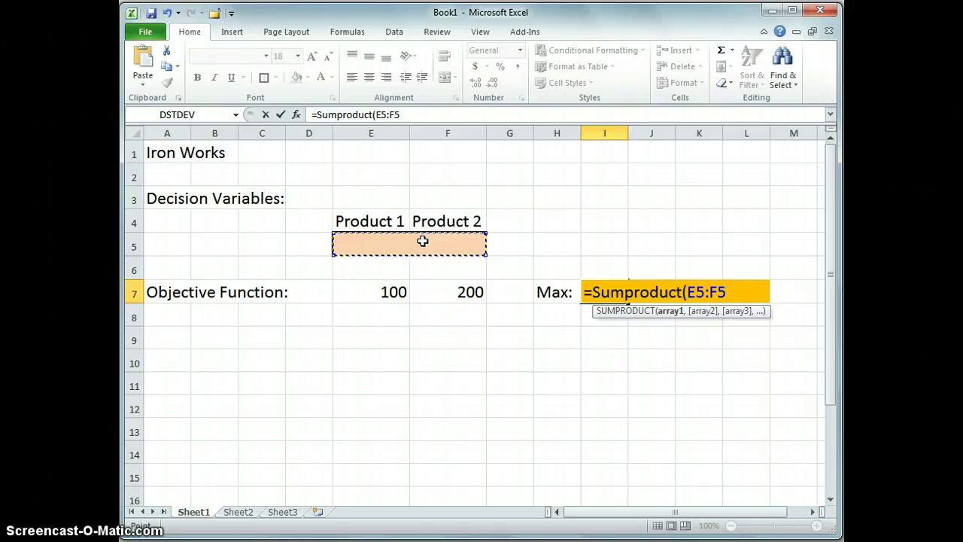
key(F4)
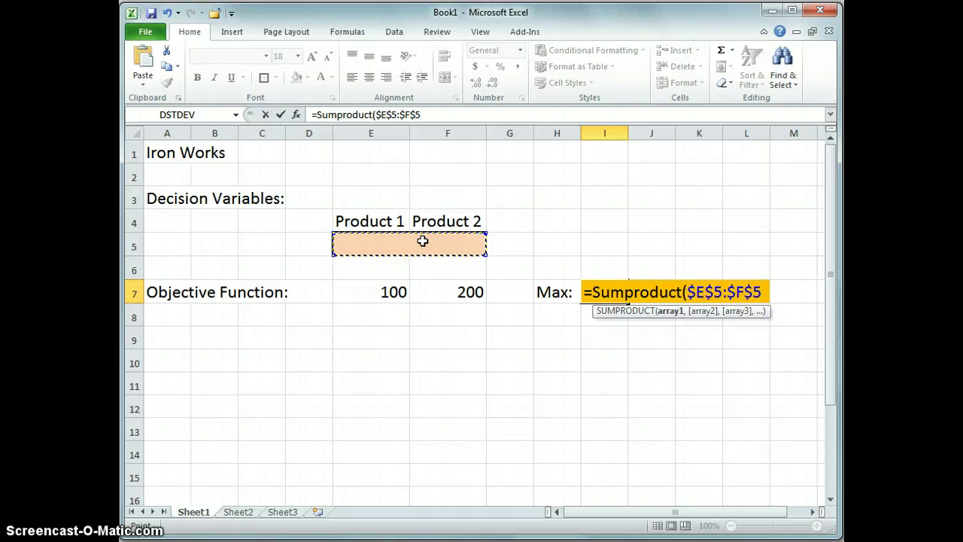
text(,)
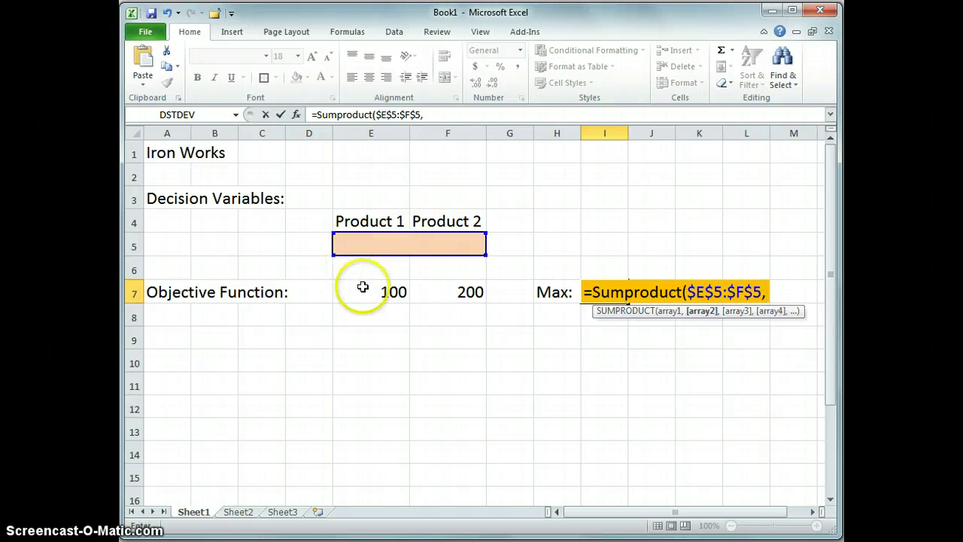
drag(365, 289, 448, 293)
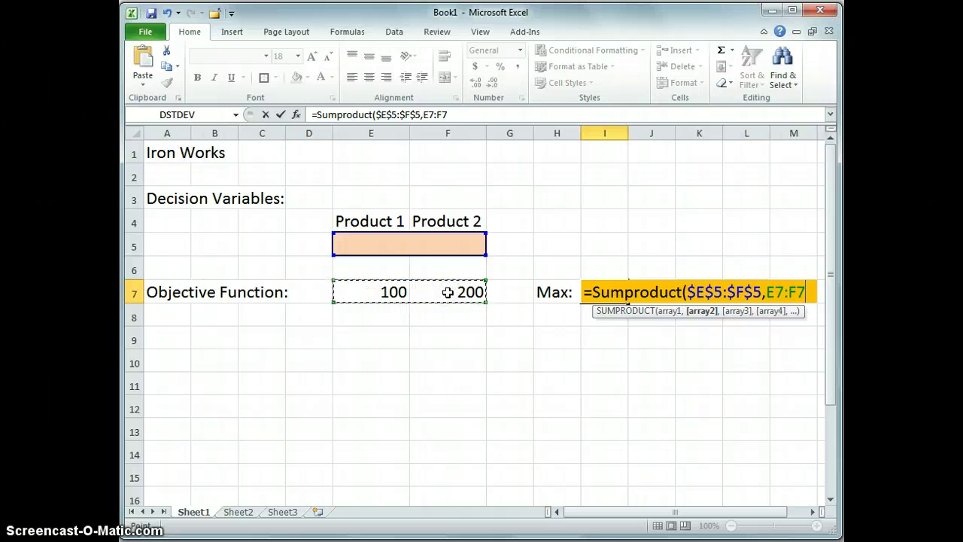
text())
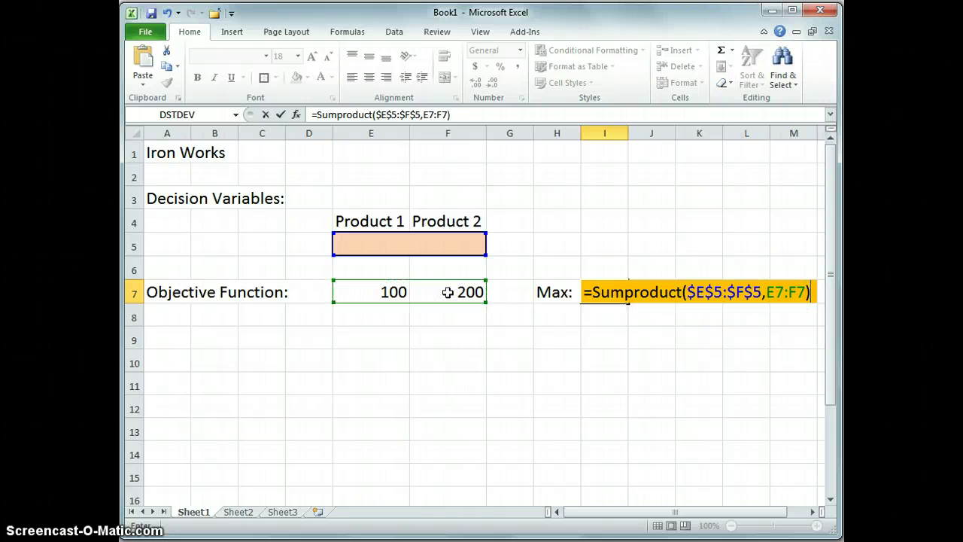
key(Return)
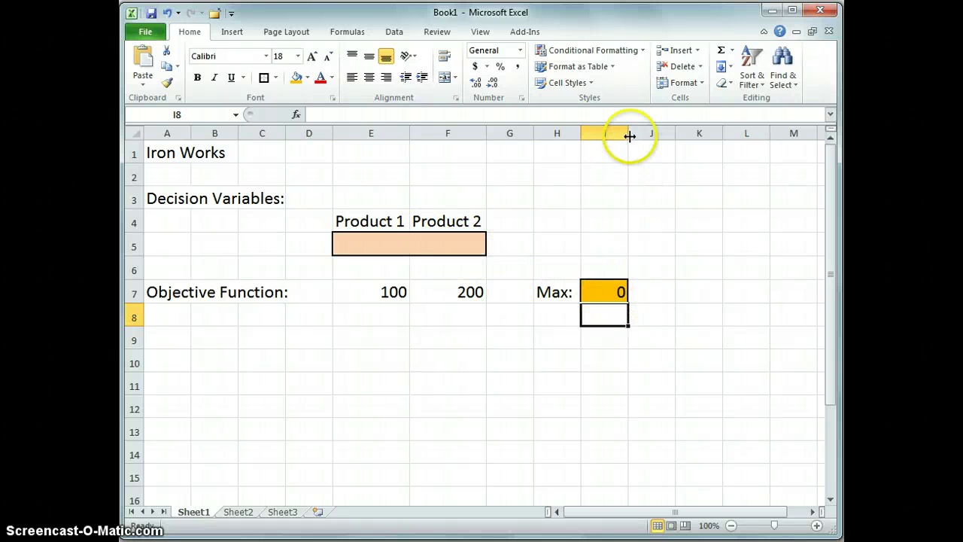
Widen column I and format the Max result I7 as Accounting currency.
drag(628, 126, 675, 128)
click(630, 292)
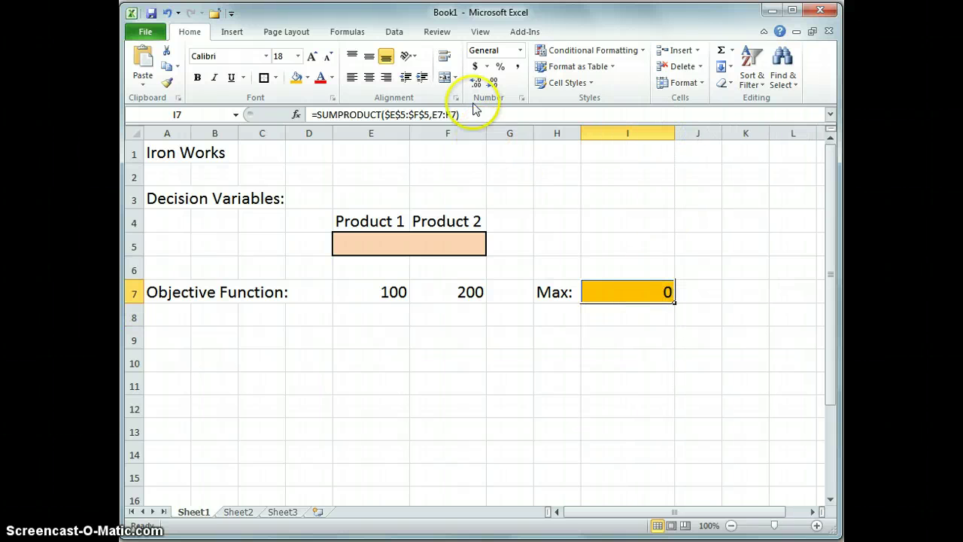
click(474, 68)
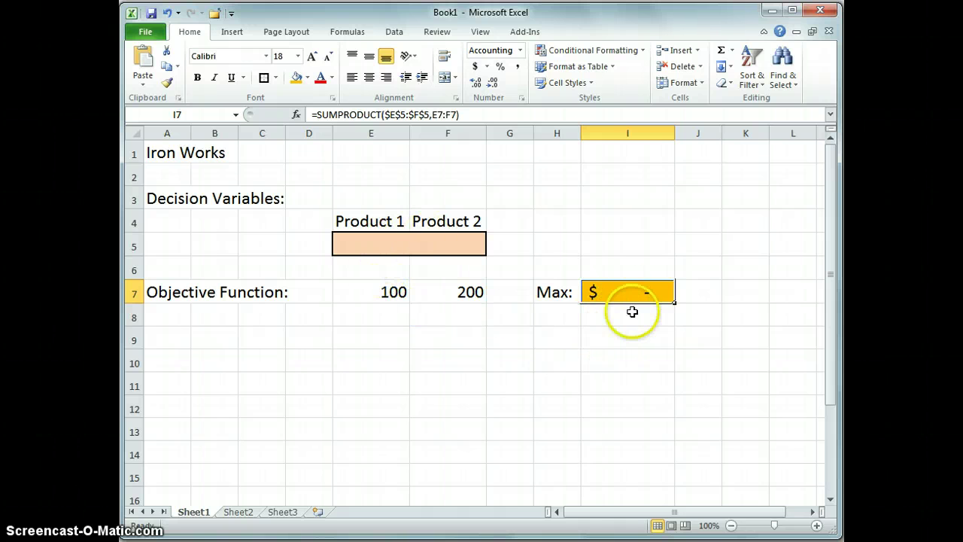
Enter test values 5 in E5 and 10 in F5, giving $2,500.00.
click(384, 242)
text(5)
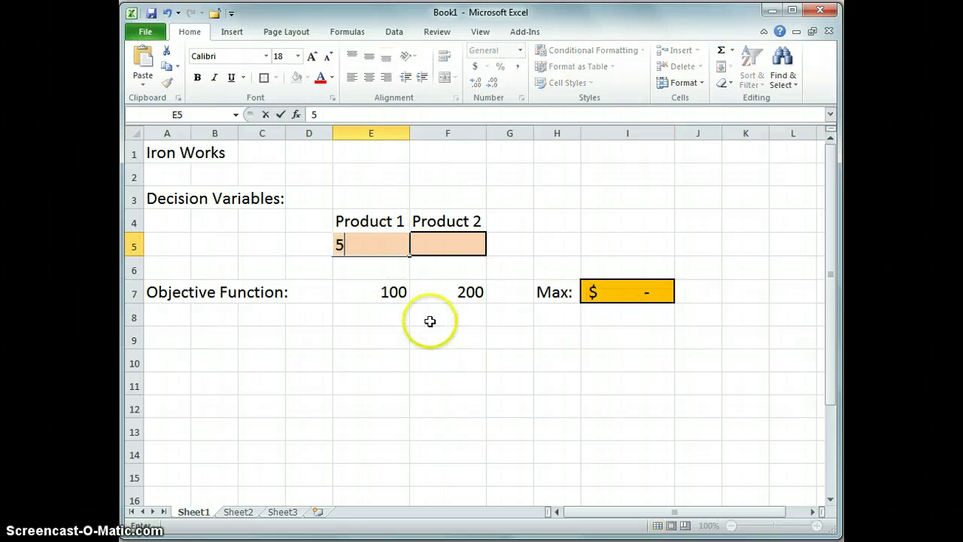
key(Tab)
text(10)
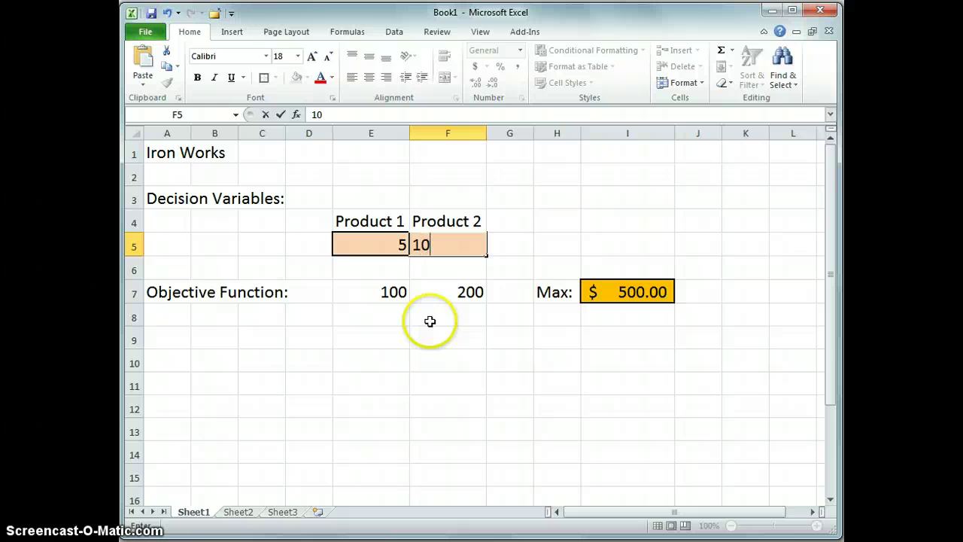
key(Return)
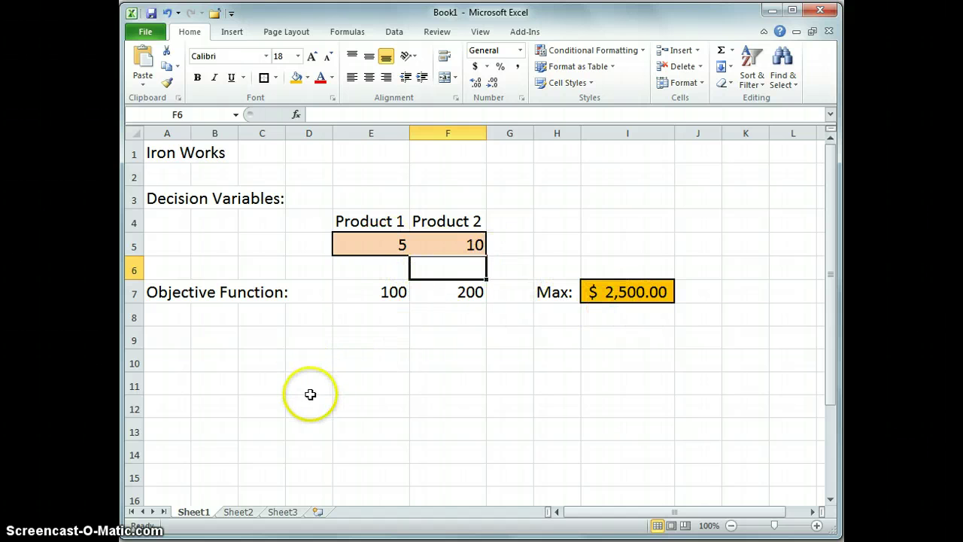
Add a 'Constraints:' heading in A9 and a 'Steel Available' label in B10.
click(166, 338)
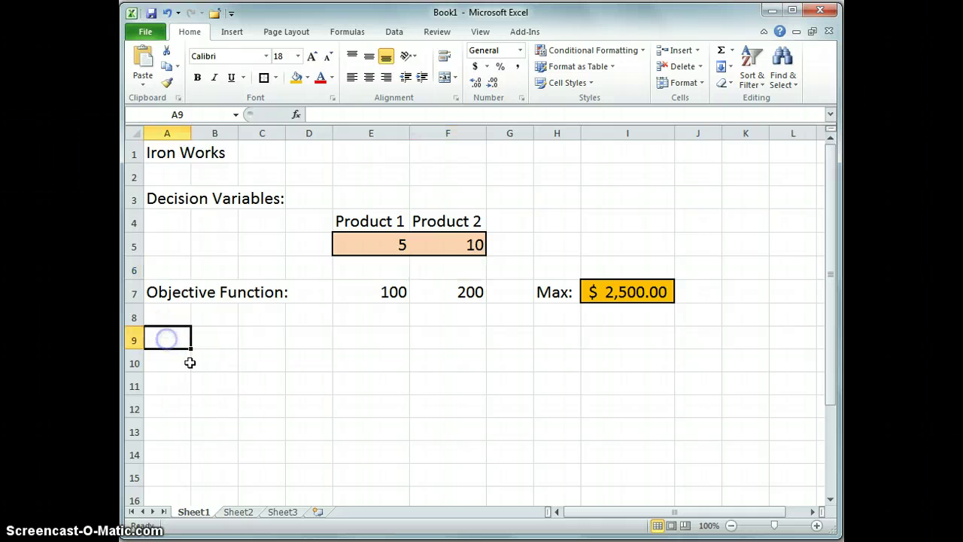
text(Constraints:)
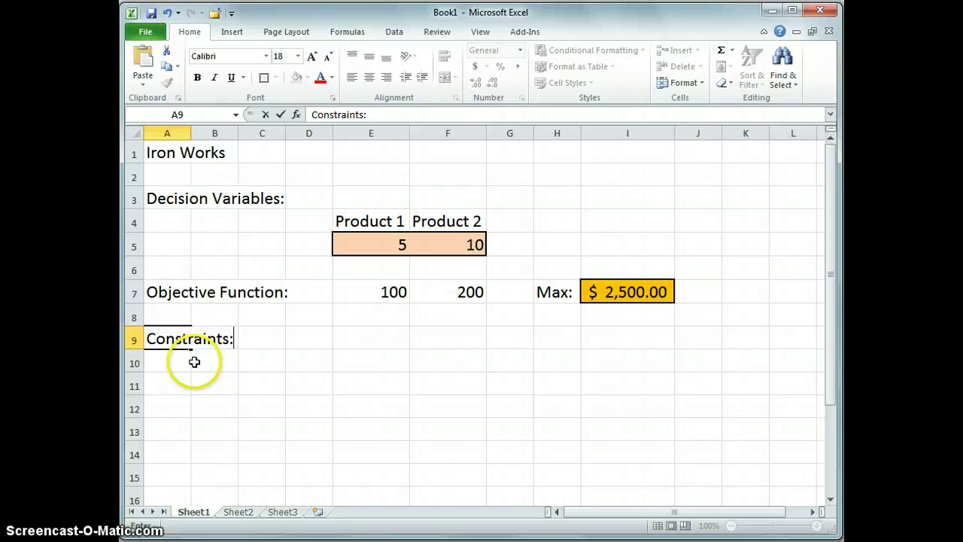
key(Return)
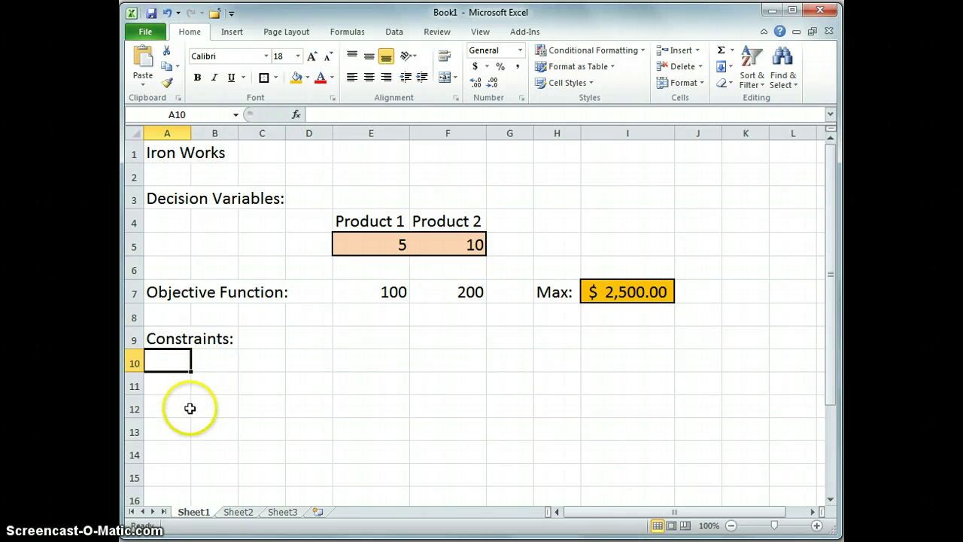
click(208, 362)
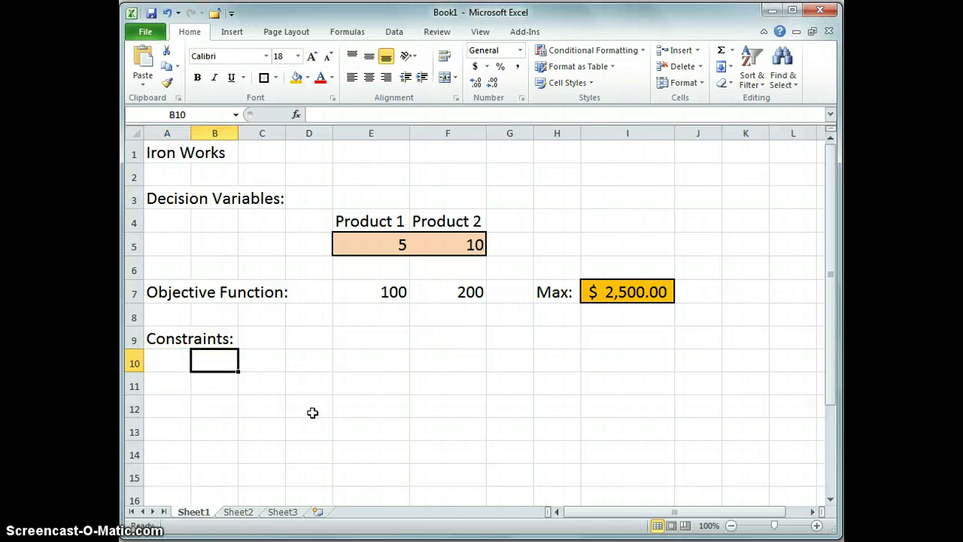
text(Steel Available)
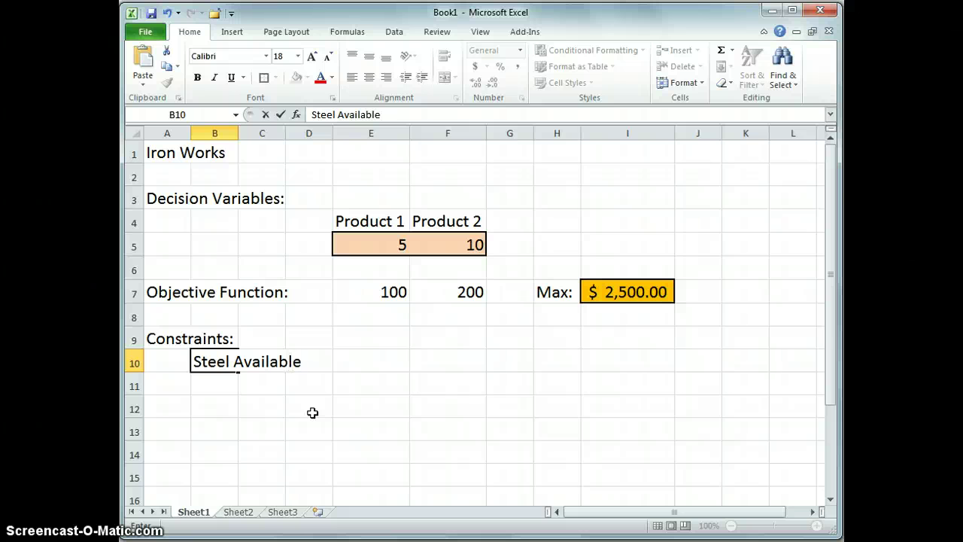
key(Return)
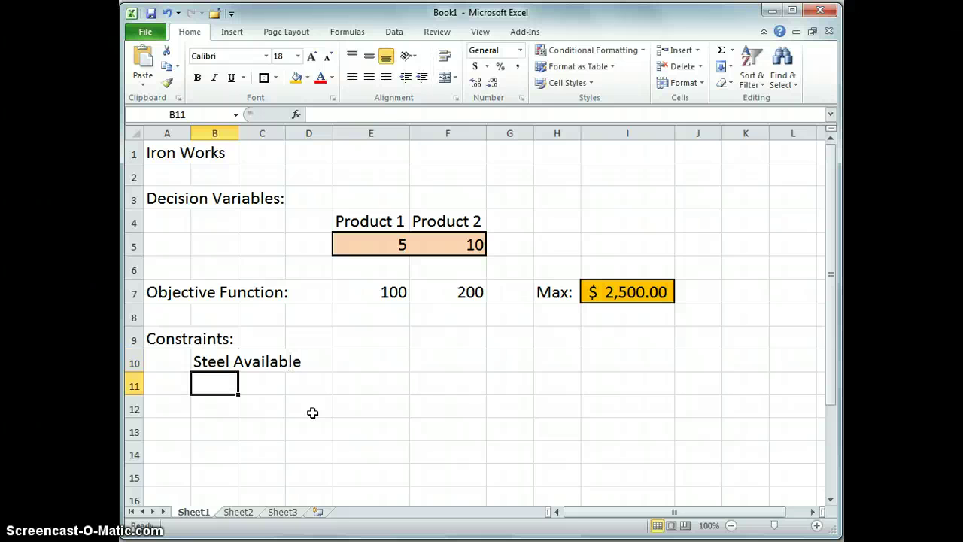
Add 'Contract Min.' and 'Production Capacity' labels below, then widen column D.
text(Contract Min.)
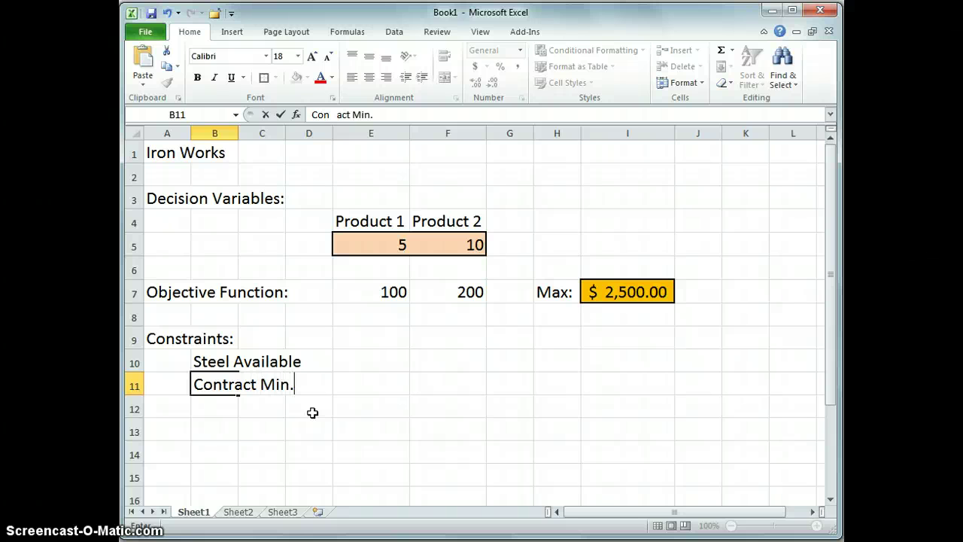
key(Return)
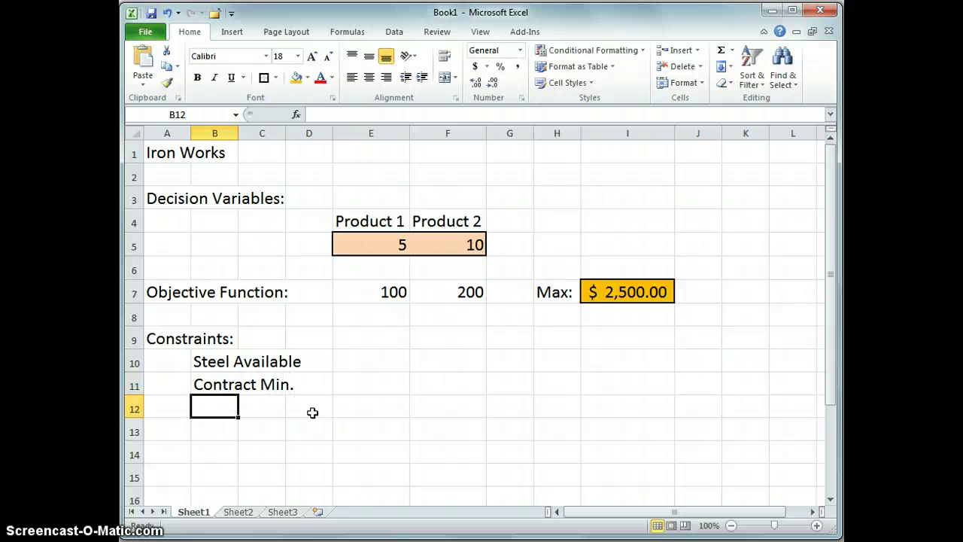
text(Production Capacity)
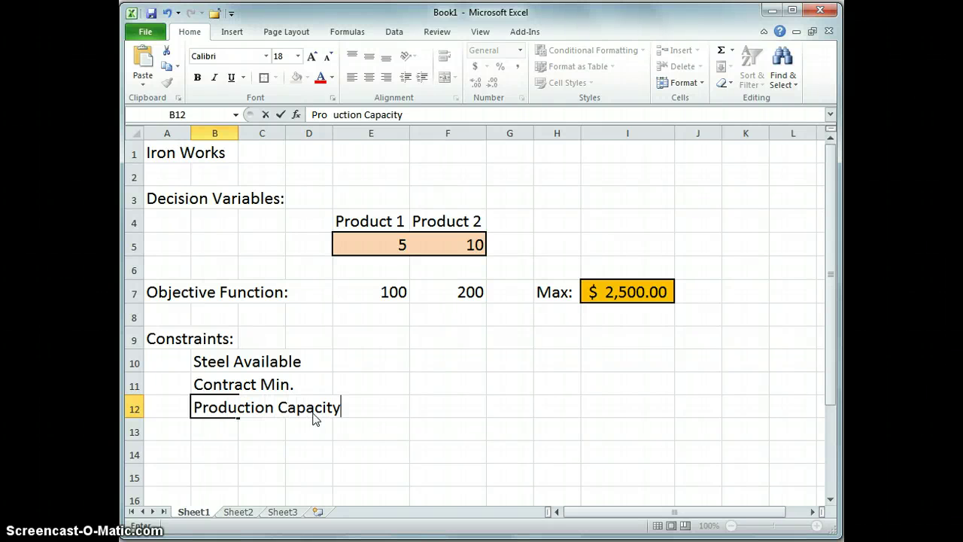
key(Return)
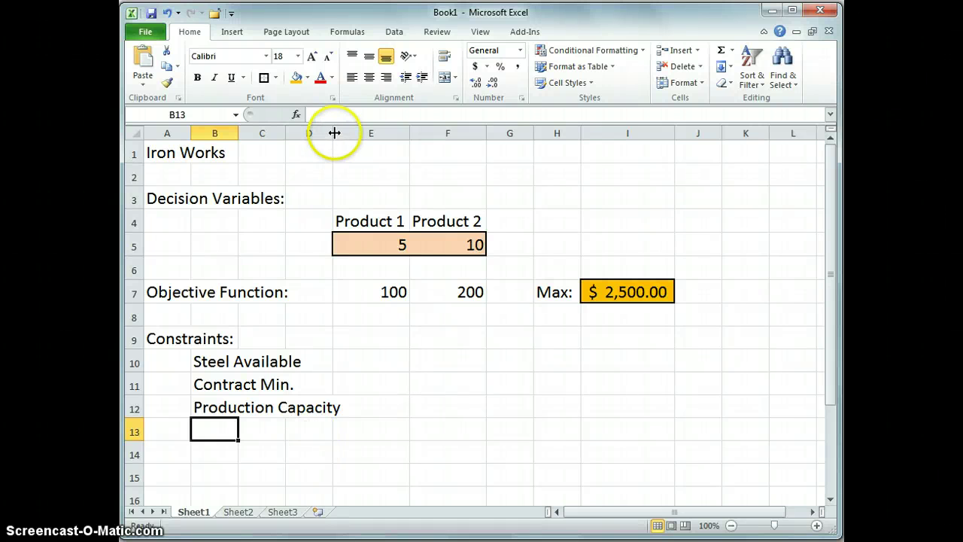
drag(333, 133, 356, 134)
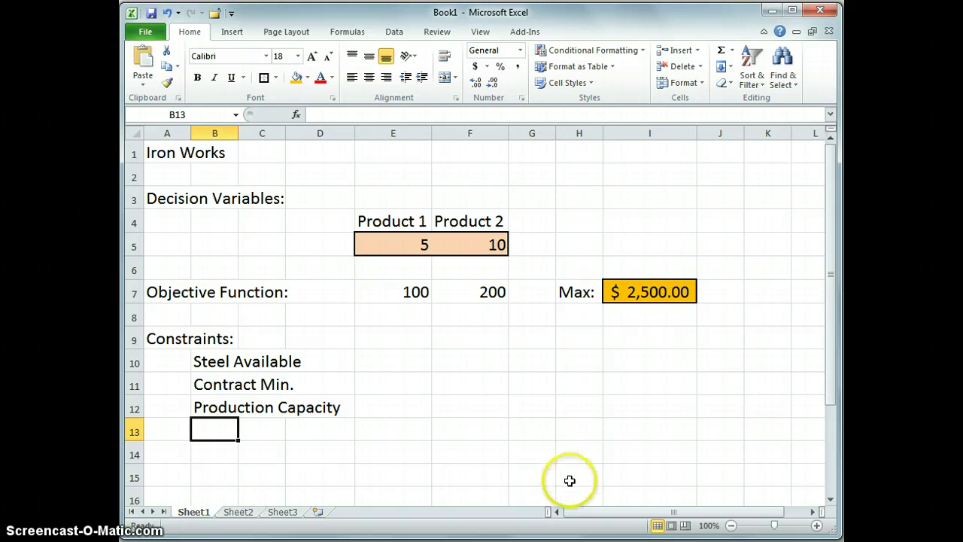
Enter the headings LHS, Type and RHS in I9:K9.
click(629, 336)
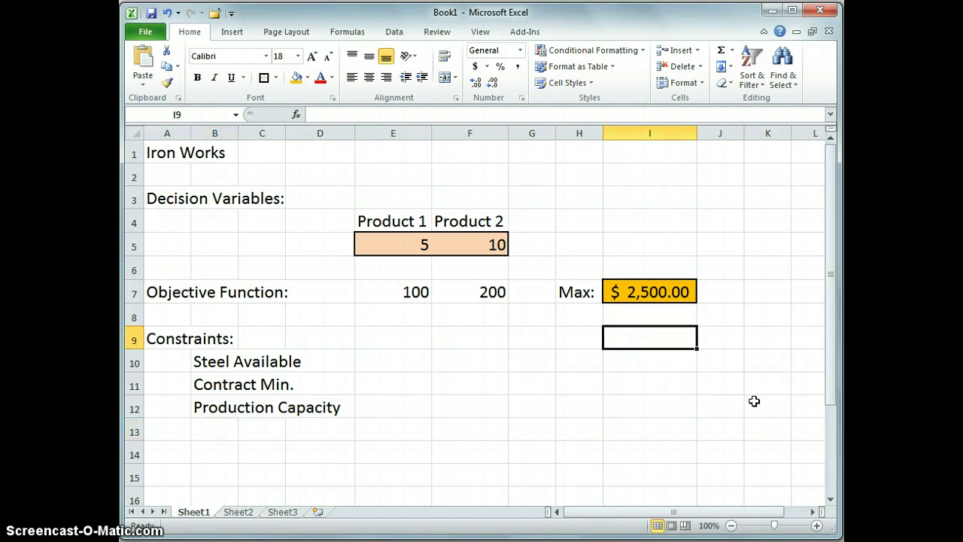
text(LHS)
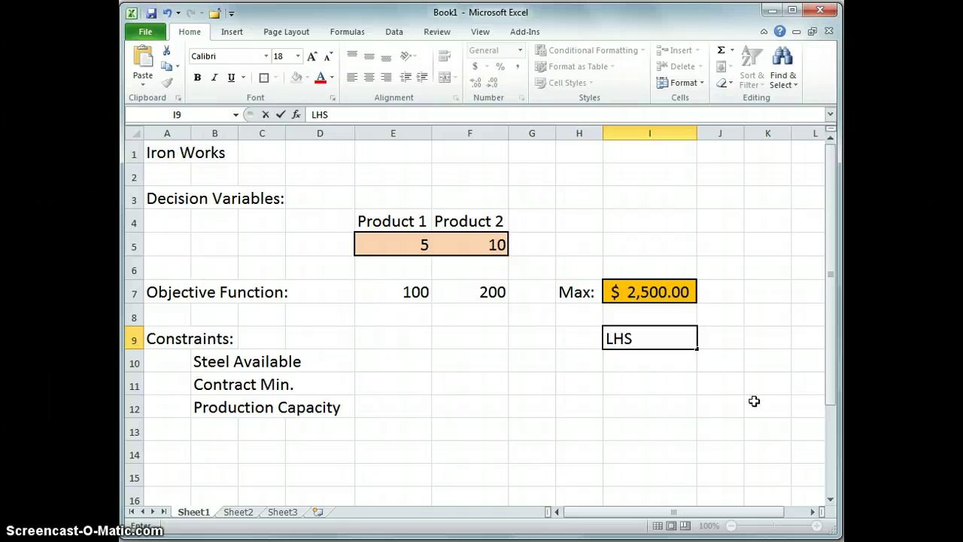
key(Tab)
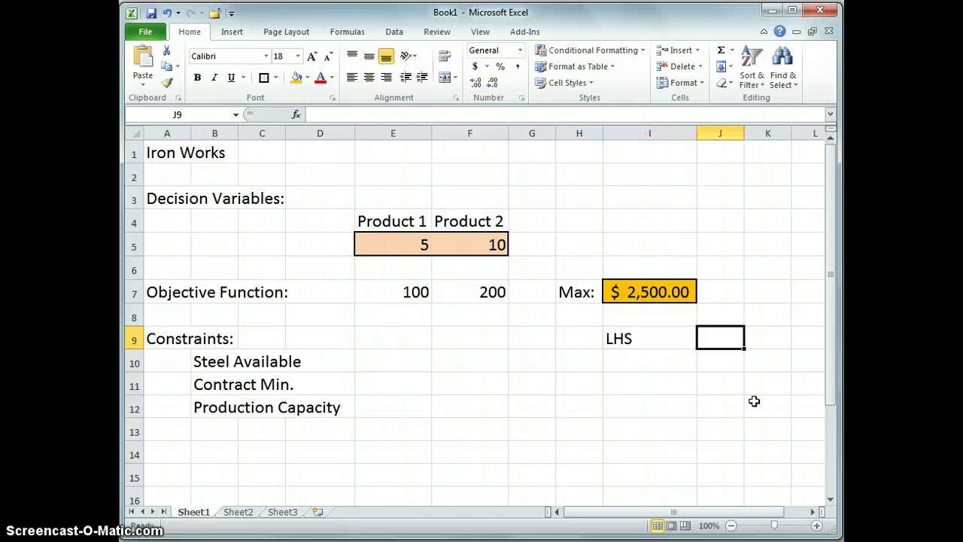
text(Type)
key(Tab)
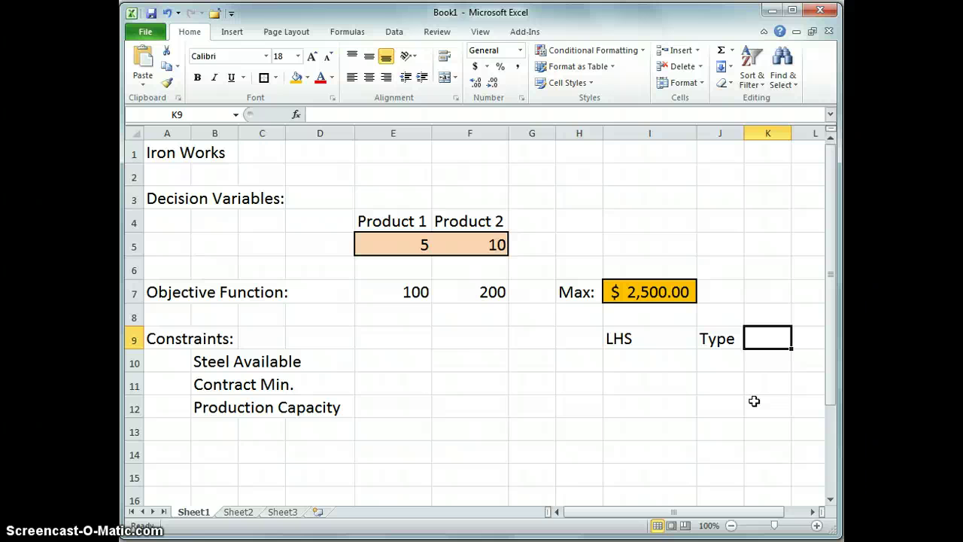
text(RHS)
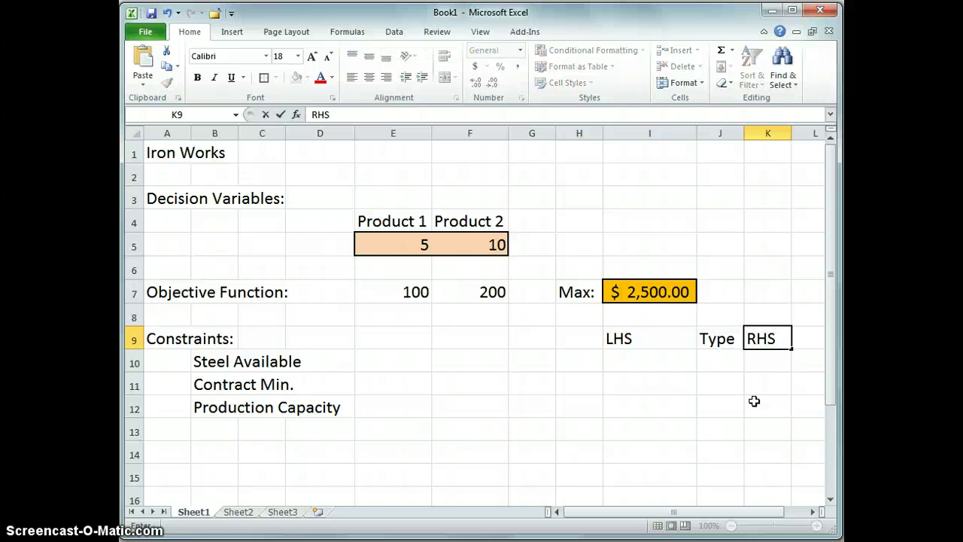
key(Return)
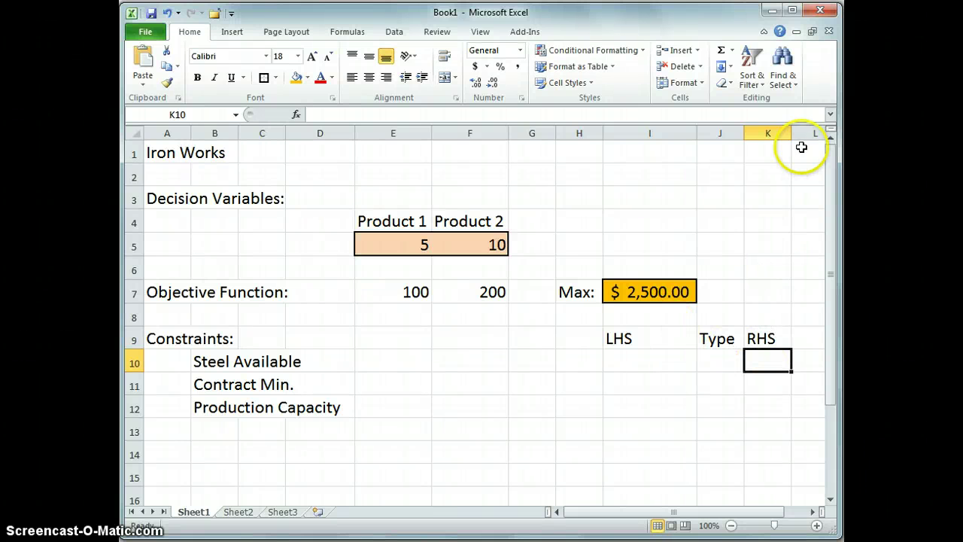
Widen column K, centre the I9:K9 headings, and narrow column I.
drag(795, 133, 812, 133)
drag(623, 338, 760, 339)
click(375, 79)
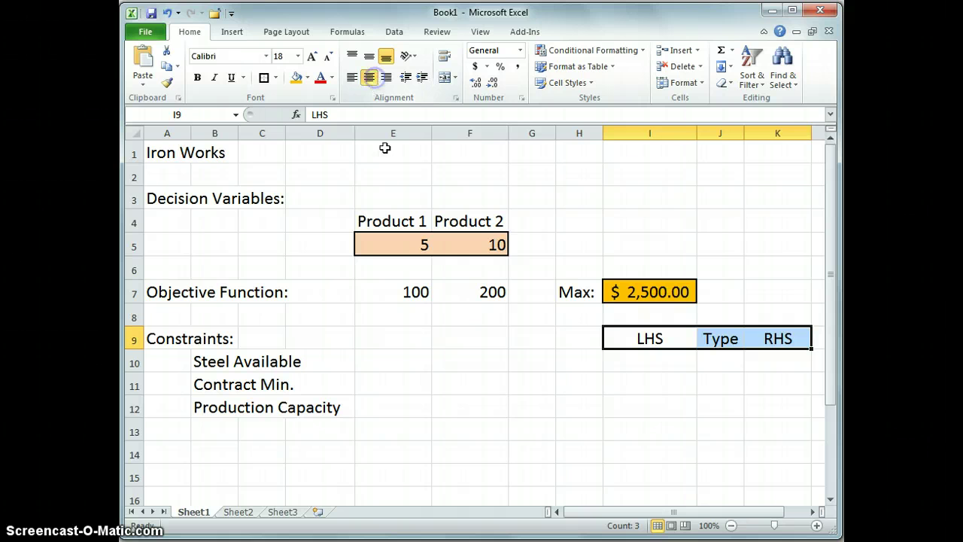
mouse_move(698, 133)
mouse_down()
mouse_move(688, 133)
mouse_move(702, 133)
mouse_up()
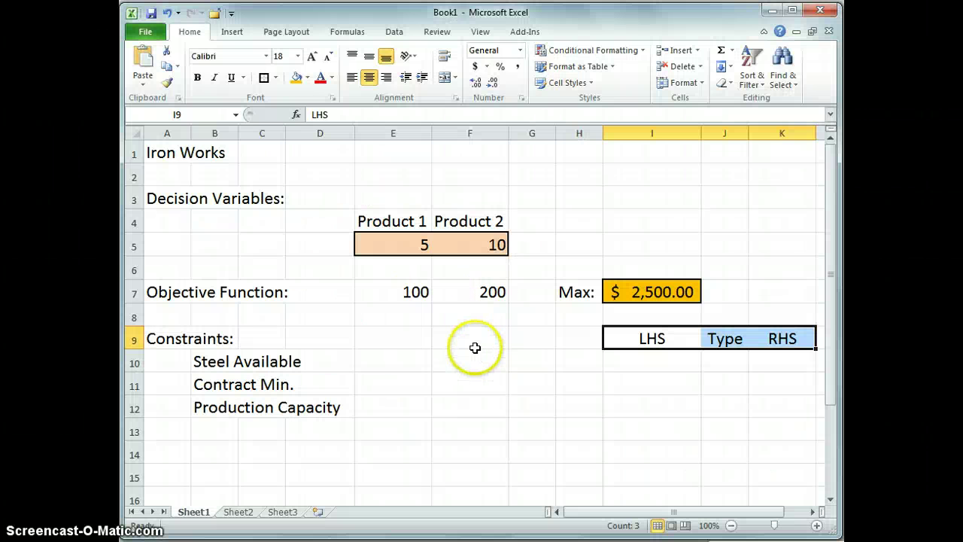
Enter the steel limit 2000 in K10 and narrow column B.
click(773, 364)
text(2000)
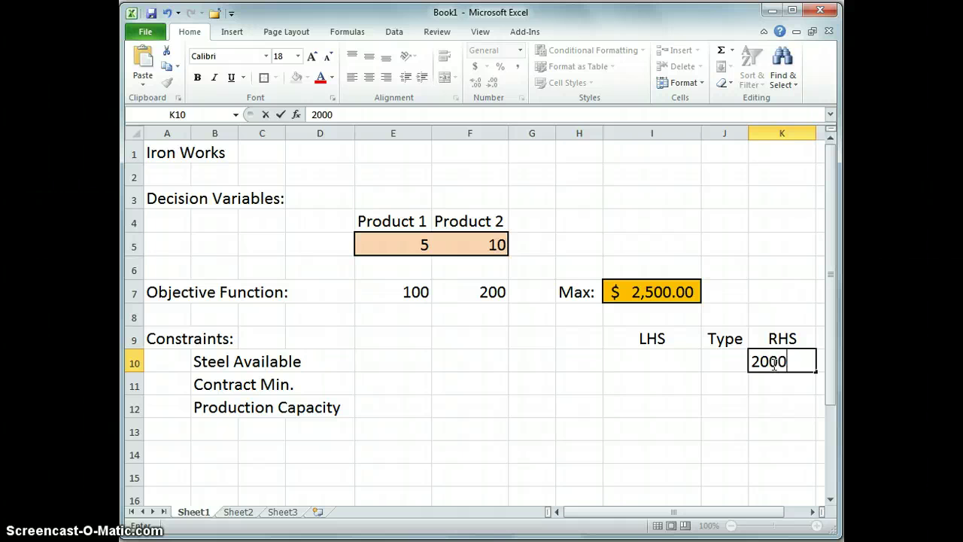
key(Return)
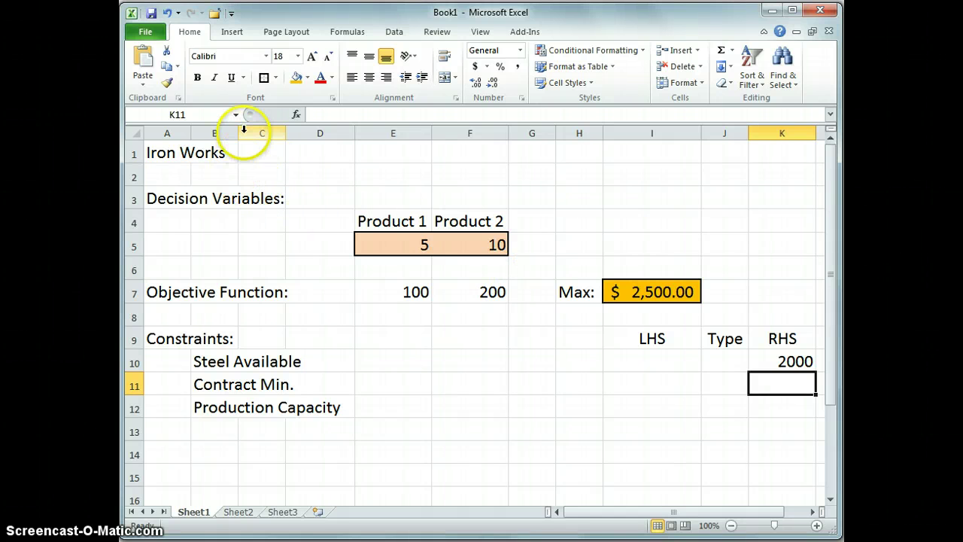
drag(238, 133, 169, 133)
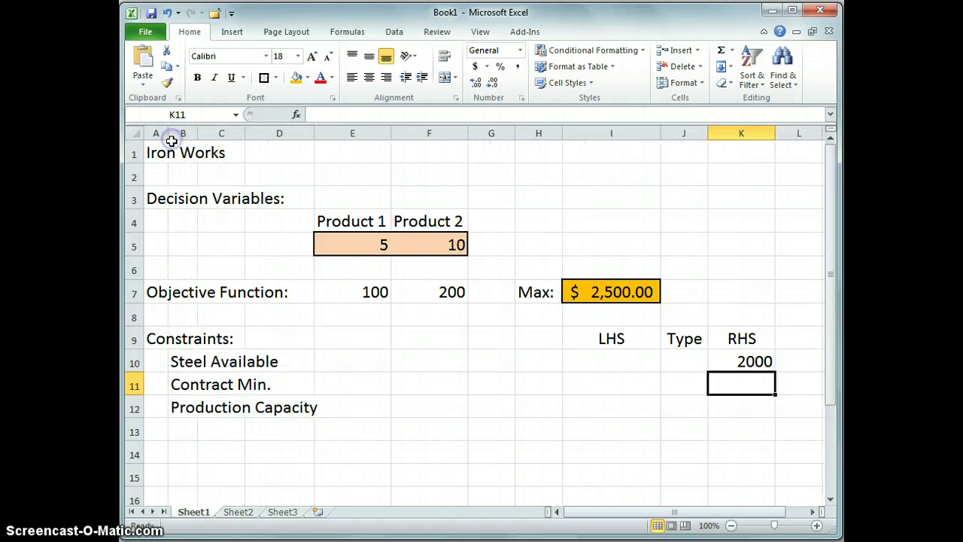
Add the unit 'lbs.' in L10 beside the steel limit.
click(790, 369)
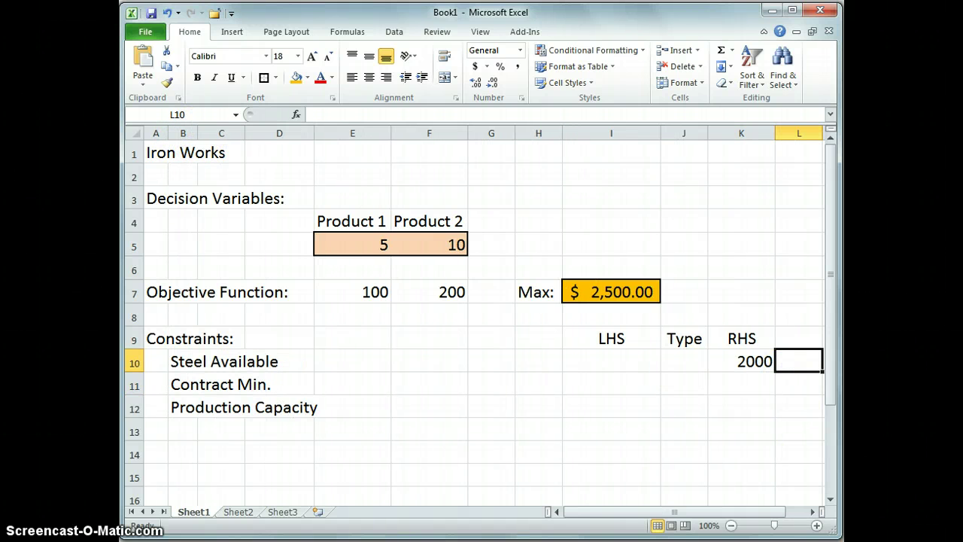
text(lbs.)
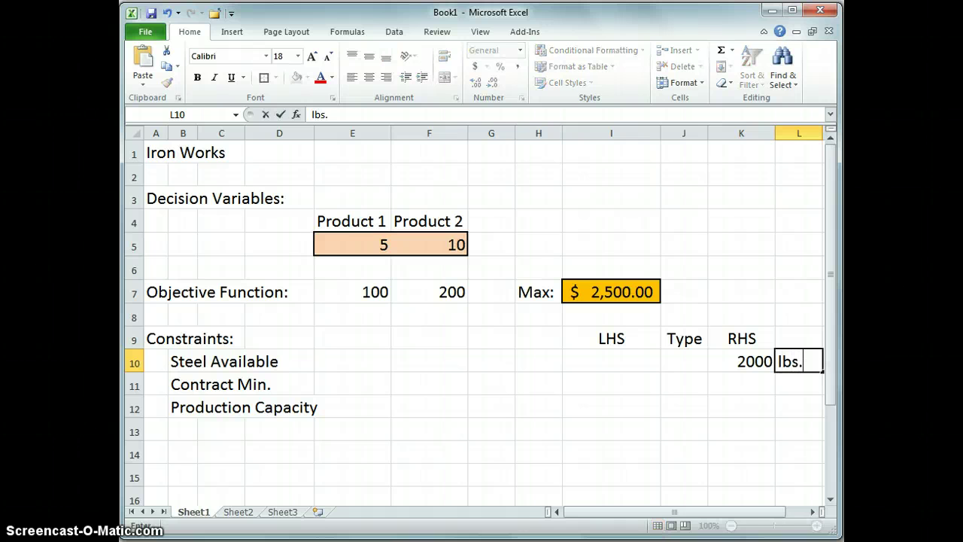
key(Return)
click(742, 361)
click(684, 361)
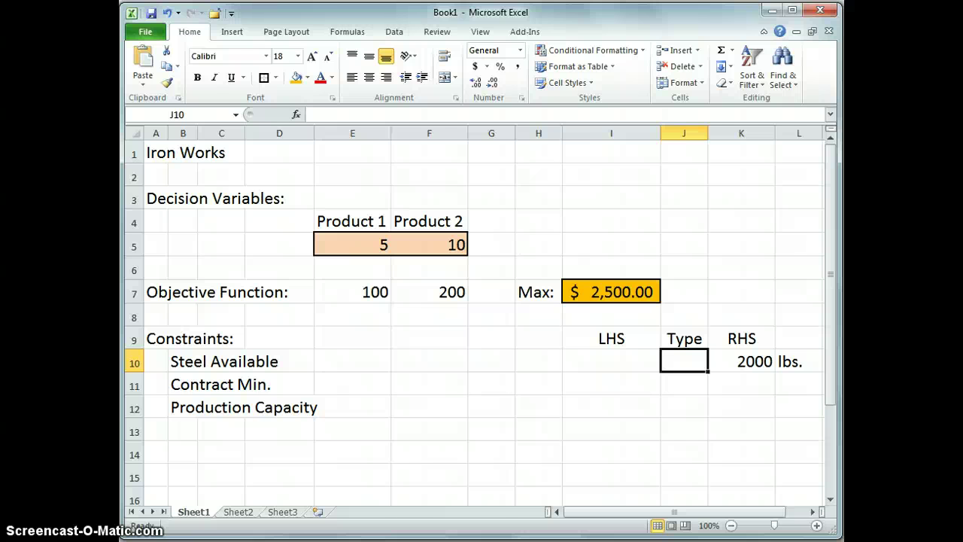
Insert the ≤ symbol into J10 for the Steel Available constraint.
key(alt+n)
key(u)
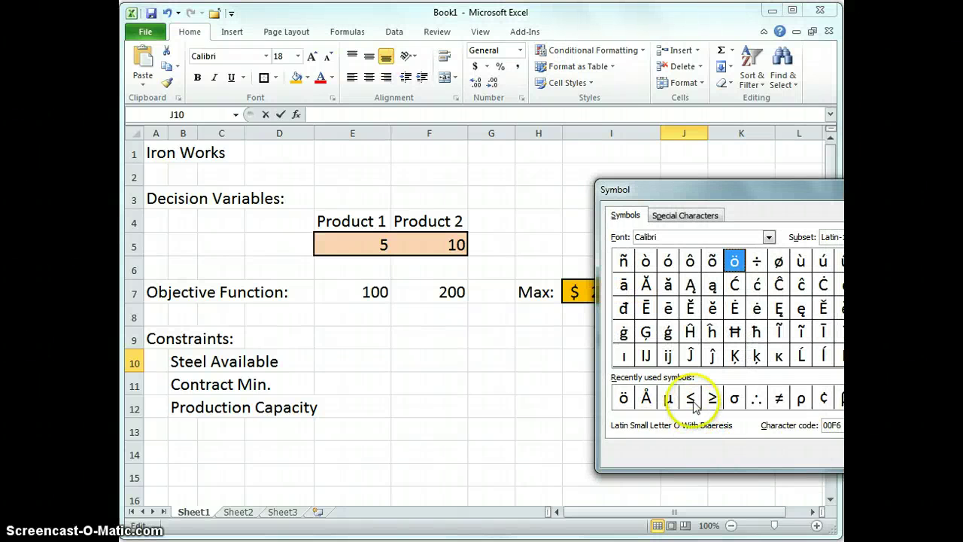
click(691, 398)
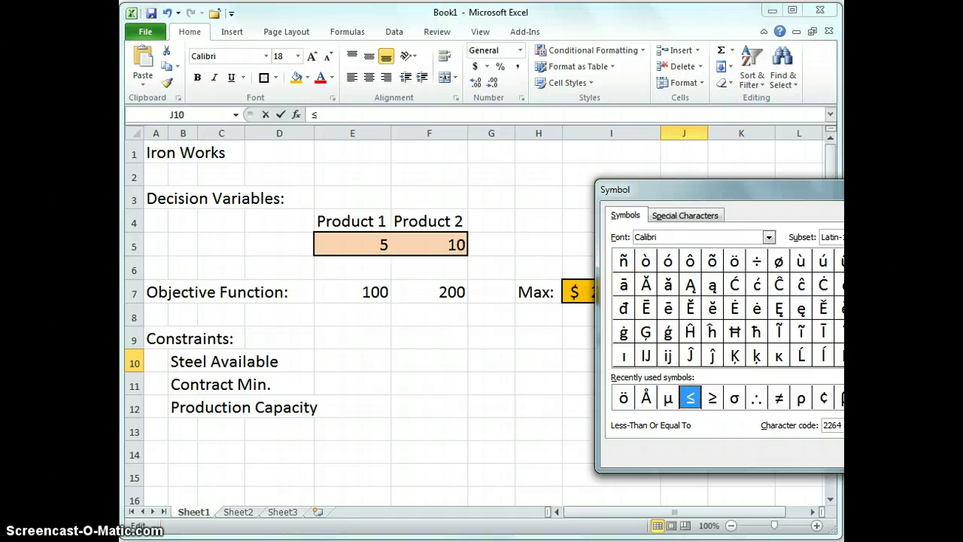
key(Escape)
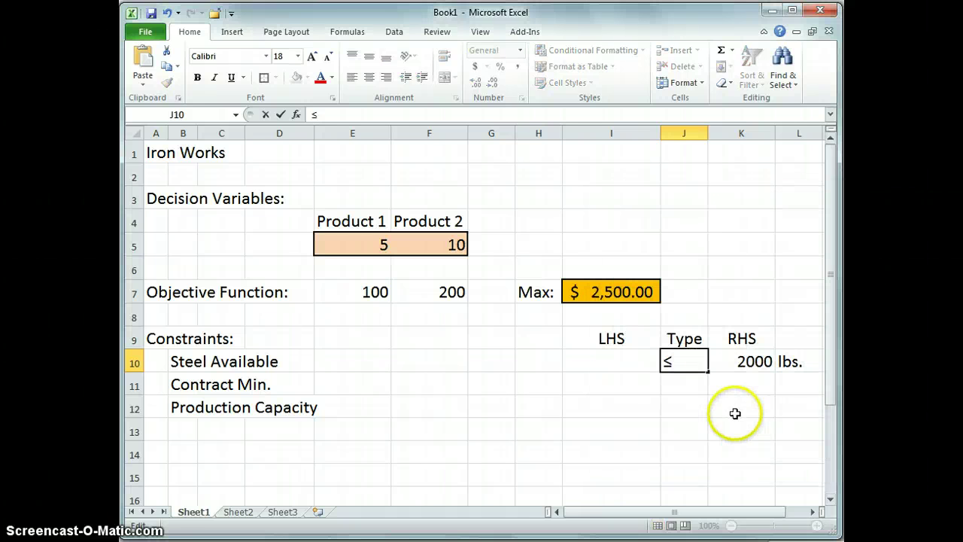
click(680, 384)
Centre the Type column entries in J9:J12.
click(682, 361)
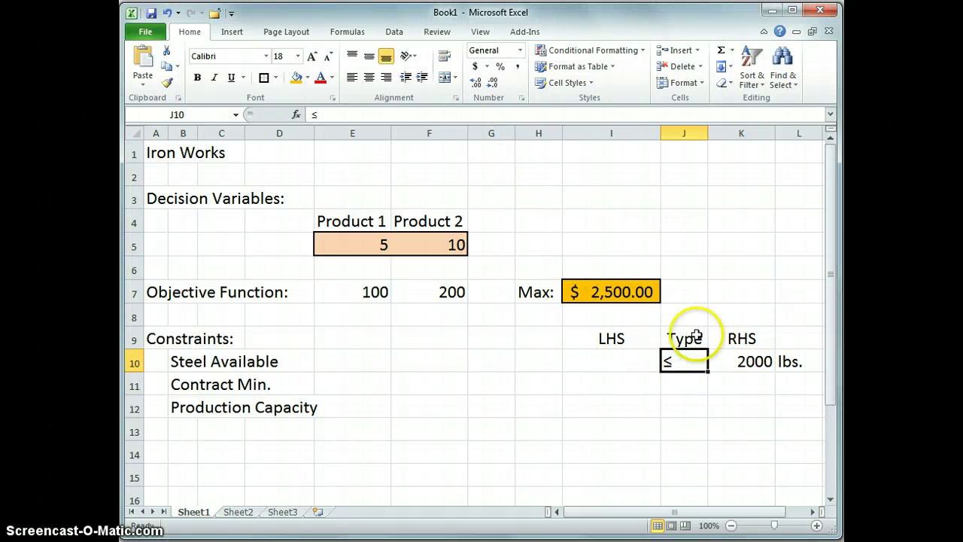
drag(697, 335, 690, 405)
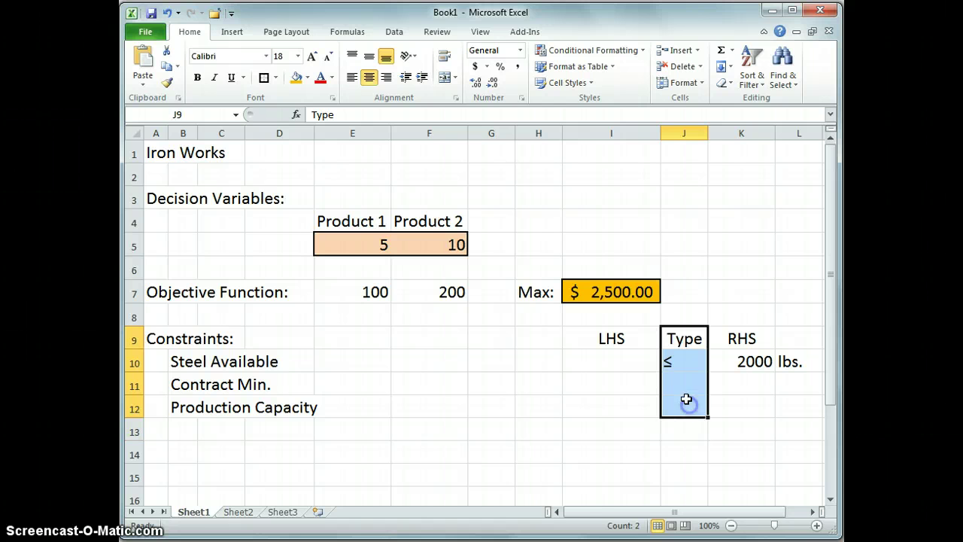
click(370, 79)
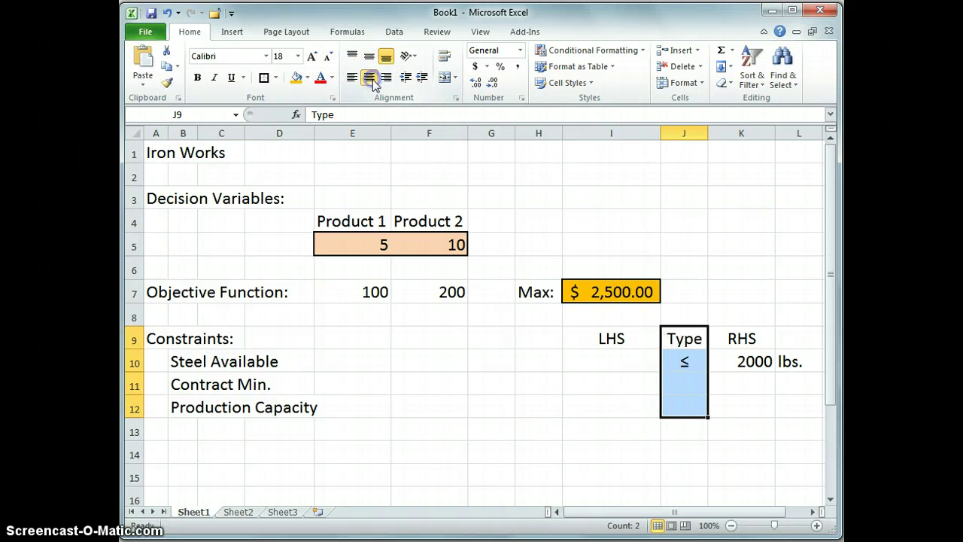
click(619, 362)
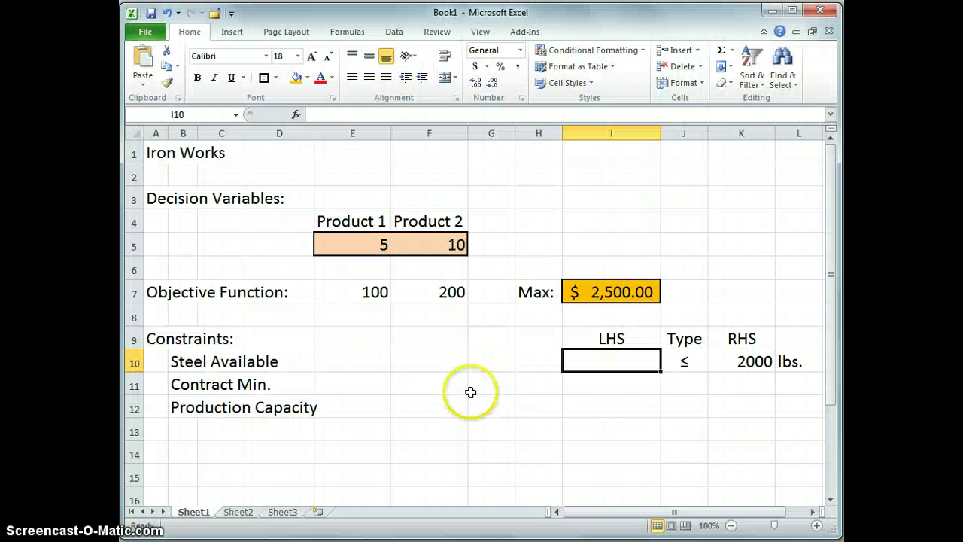
Enter the Steel Available coefficients 2 and 3 in E10:F10.
click(380, 361)
text(3)
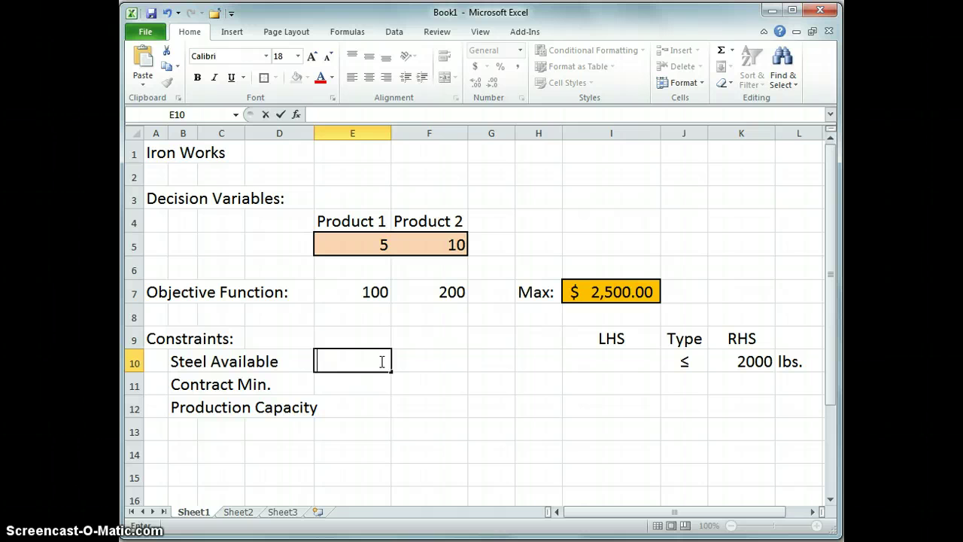
key(Tab)
text(3)
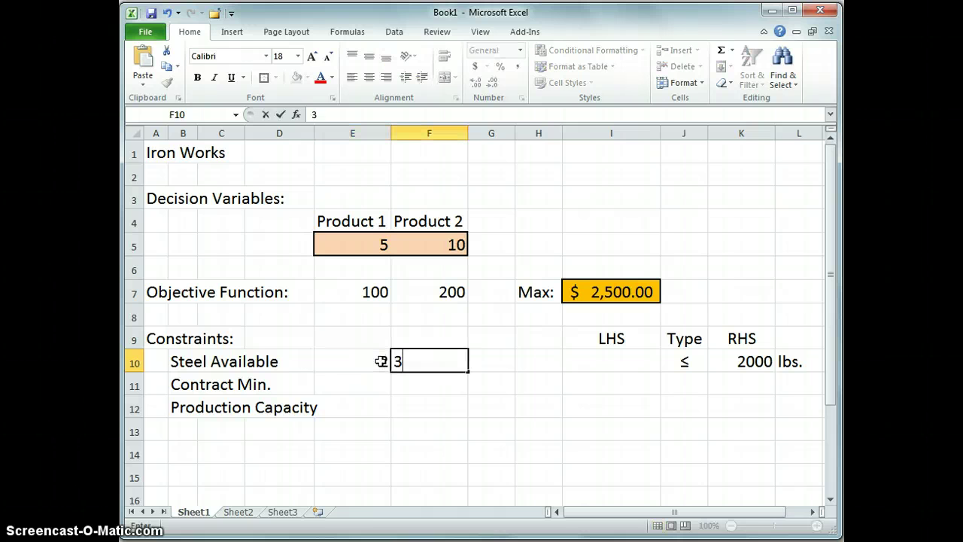
key(Tab)
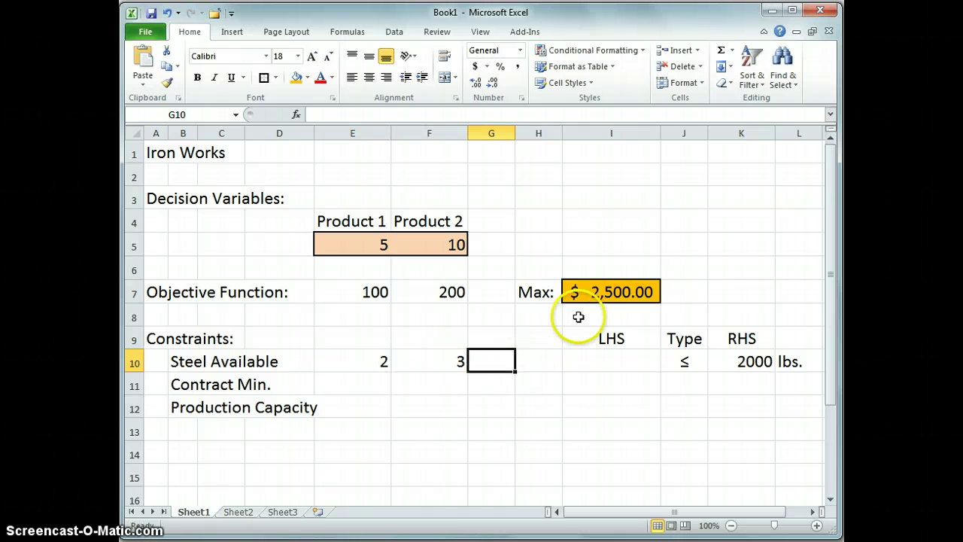
Paste the I7 profit formula into I10 as formula only, so steel used computes 40.
click(586, 289)
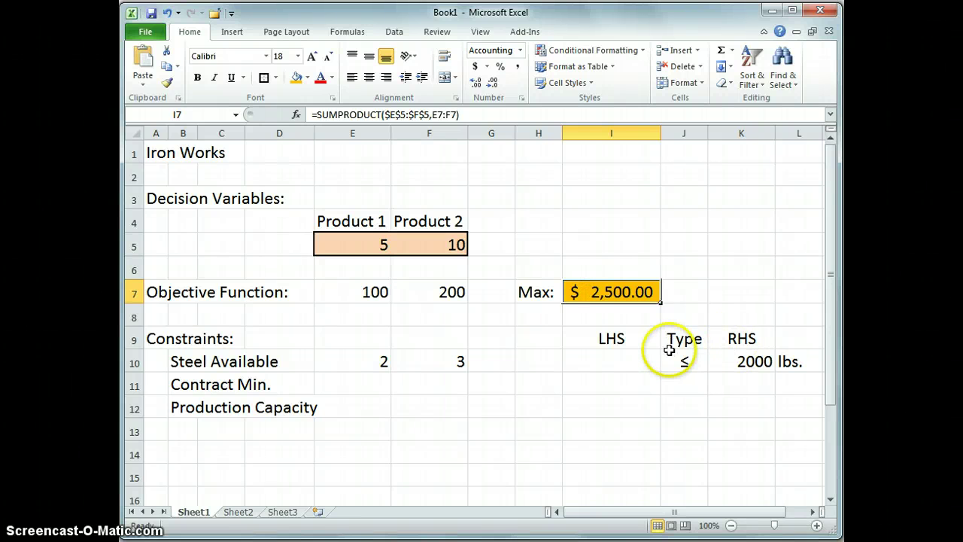
key(ctrl+c)
key(Down)
key(Down)
key(Down)
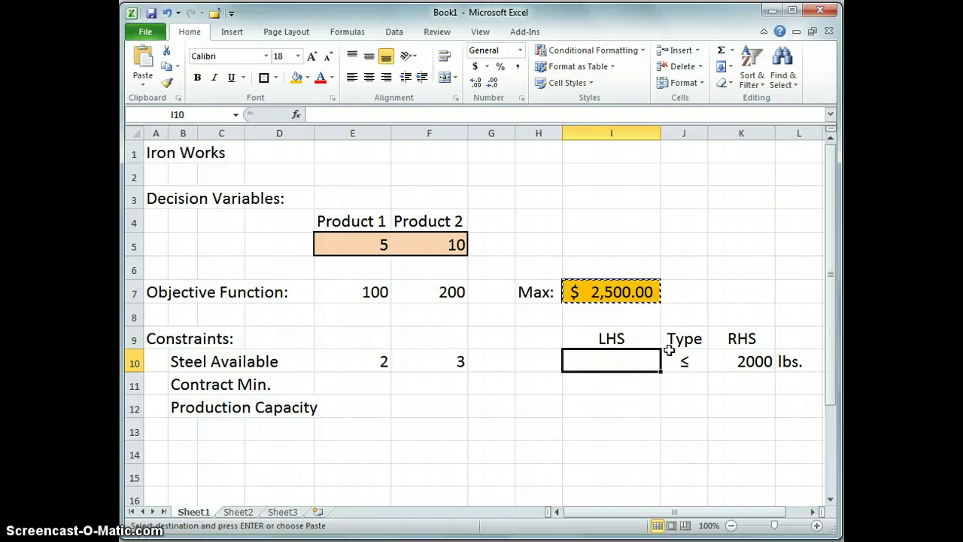
right_click(629, 365)
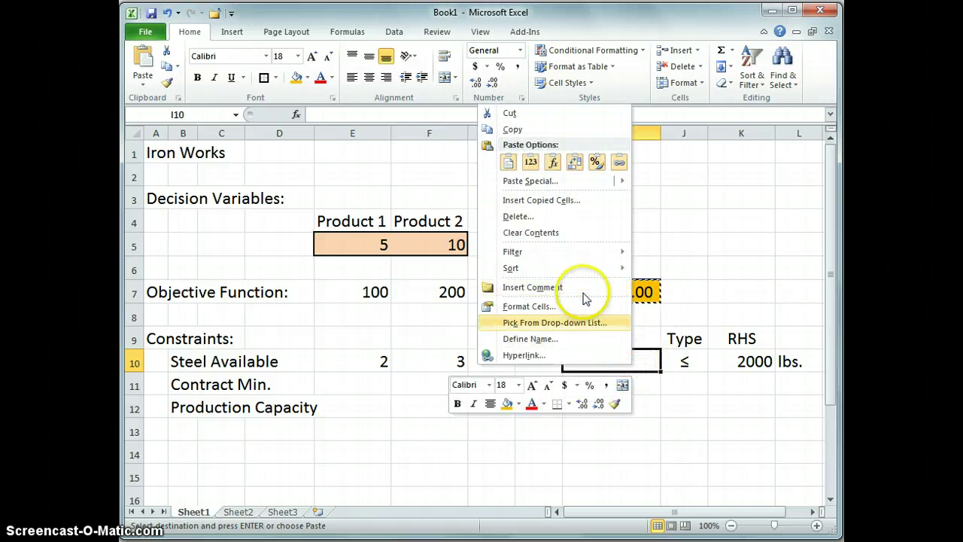
click(553, 162)
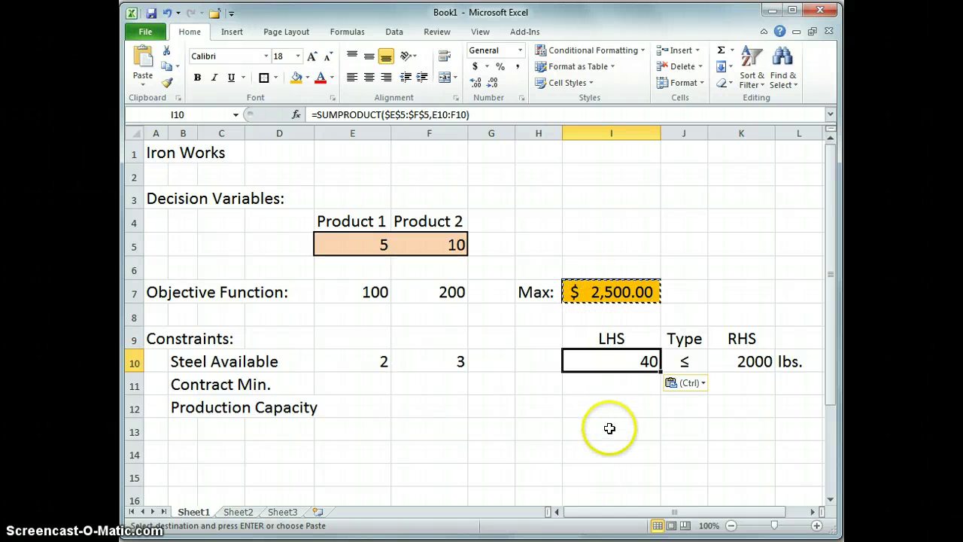
click(617, 386)
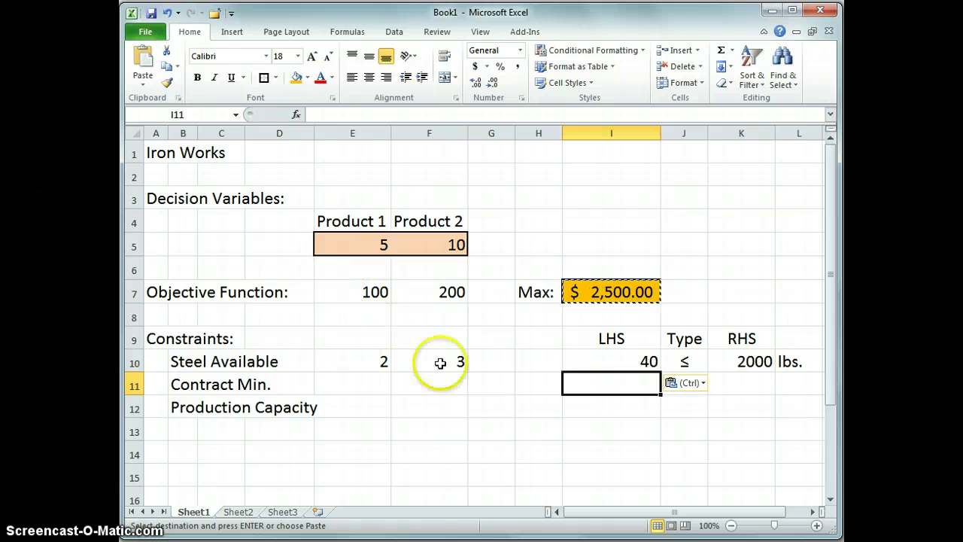
Remove the decimals from the maximum profit in I7 so it shows $ 2,500.
click(610, 292)
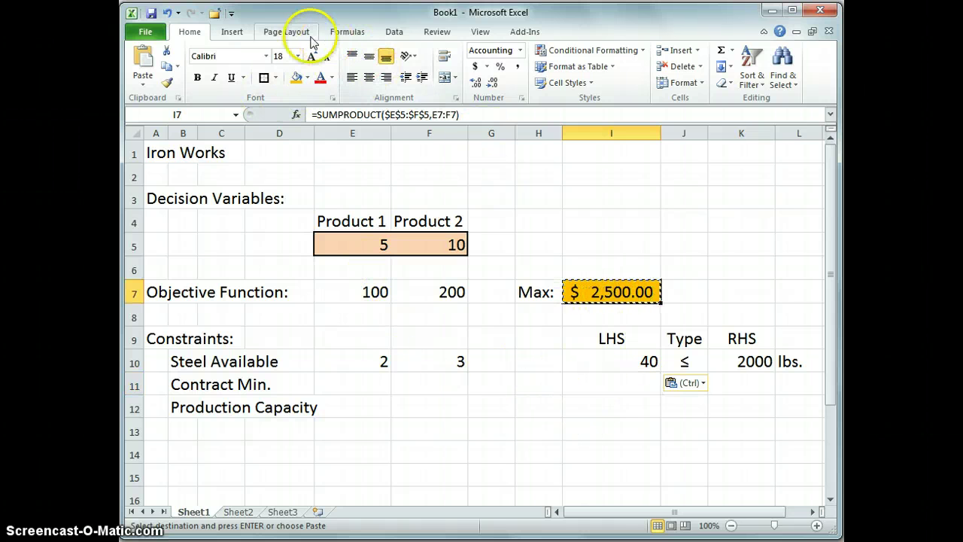
click(491, 83)
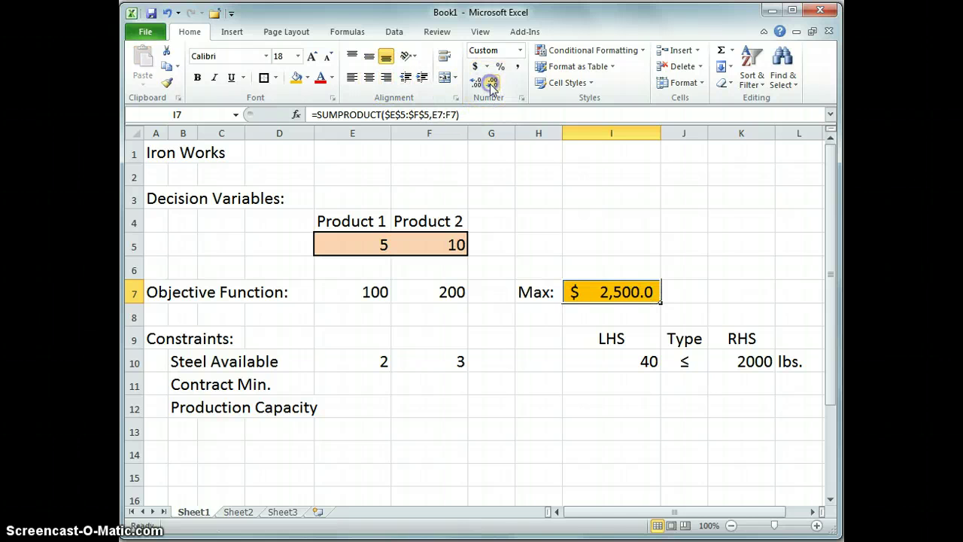
click(599, 356)
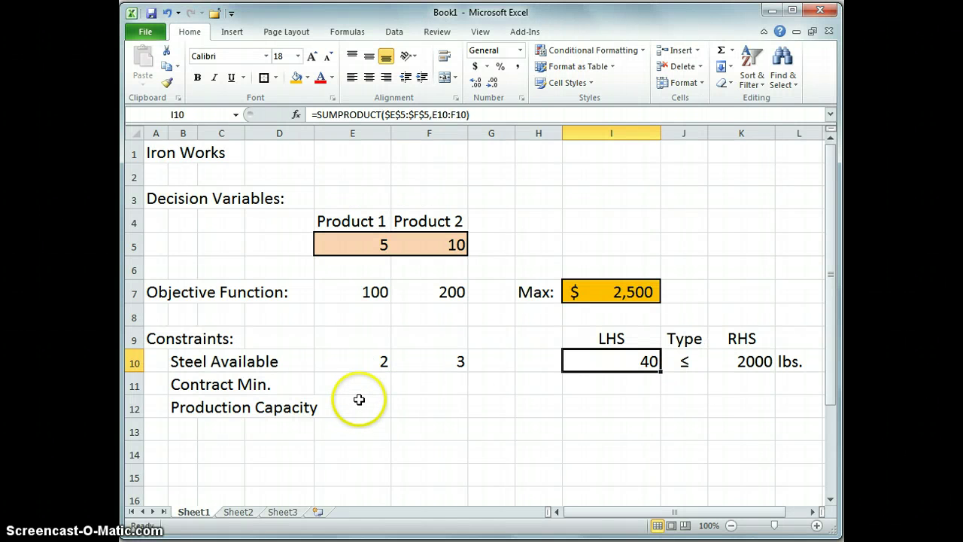
Enter the contract minimum limit of 60 units in K11:L11.
click(733, 387)
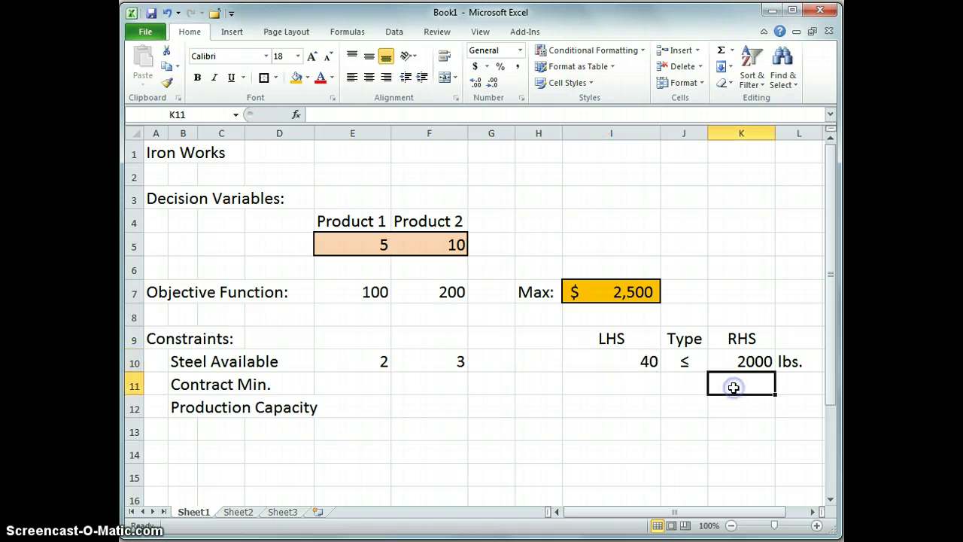
text(60)
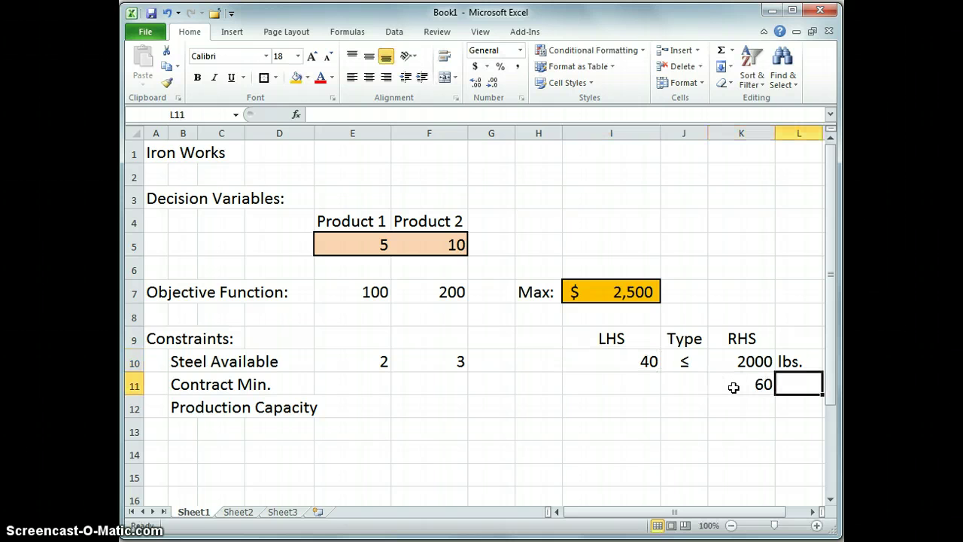
text(uni)
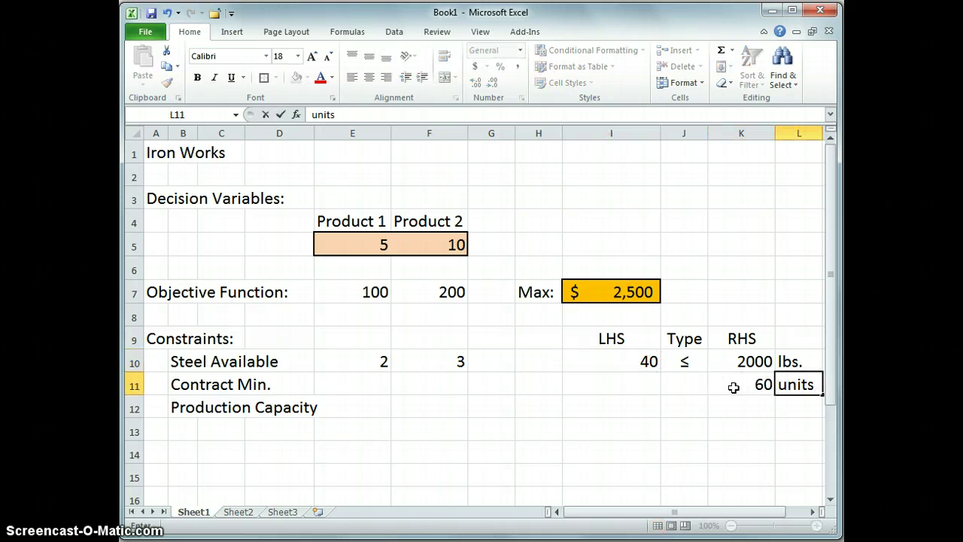
text(ts)
key(Return)
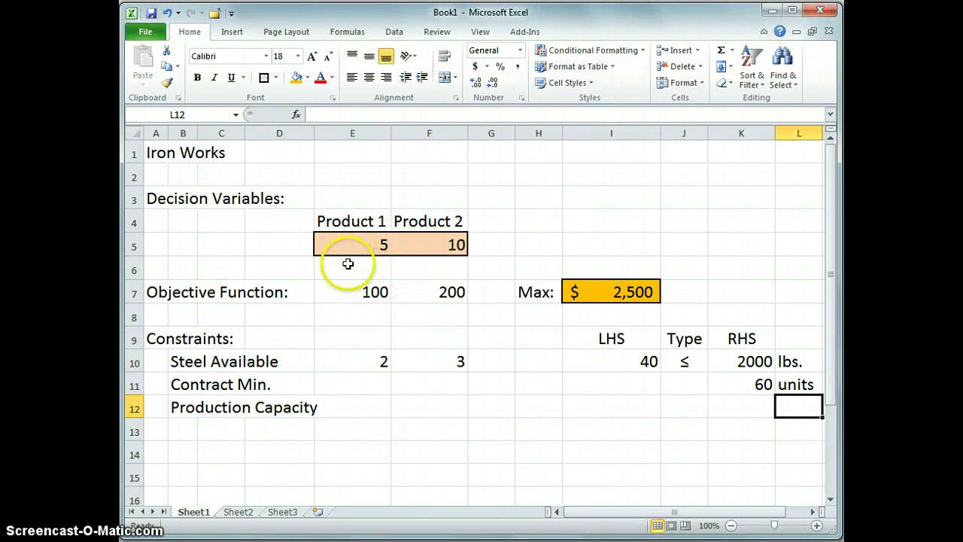
Enter Contract Min. coefficients 1 and 0 and extend the LHS formula down to I11.
click(363, 387)
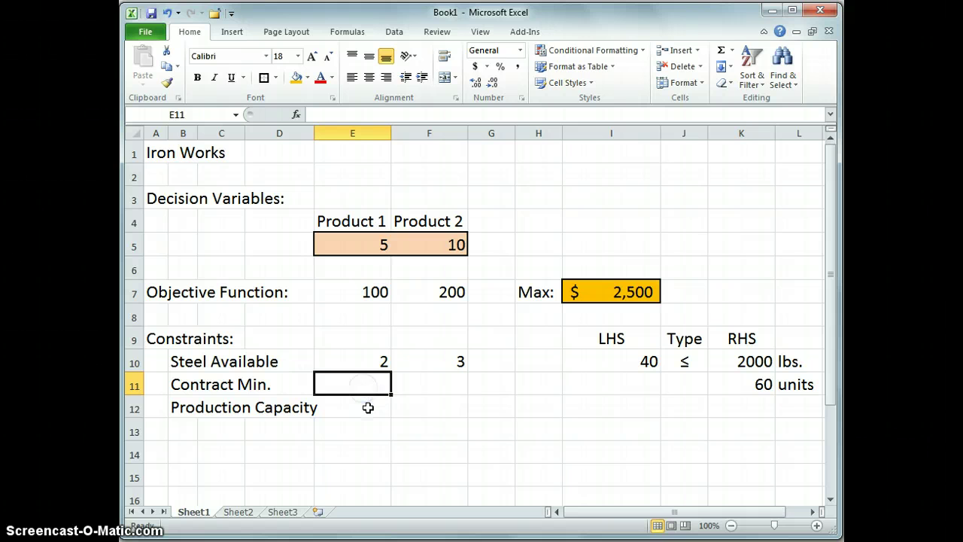
text(1)
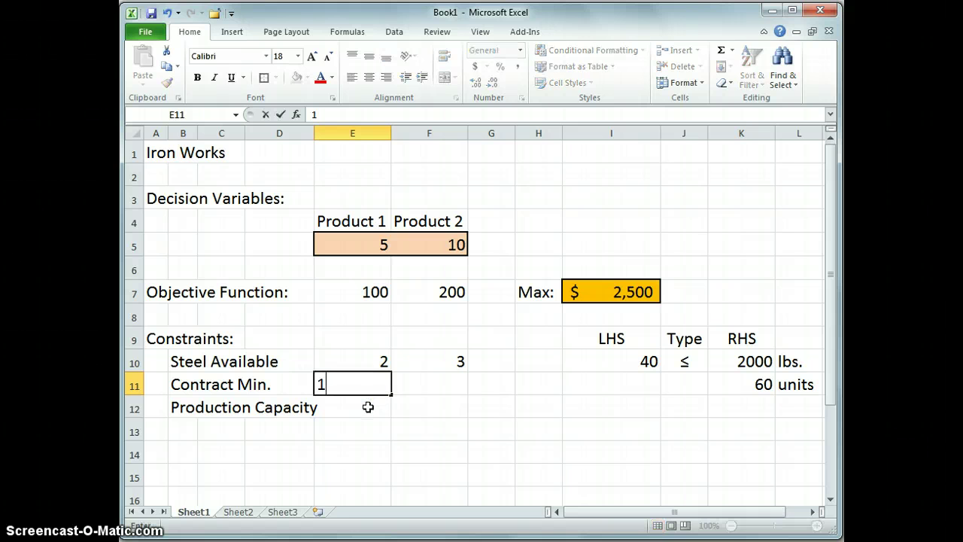
key(Return)
click(428, 378)
text(0)
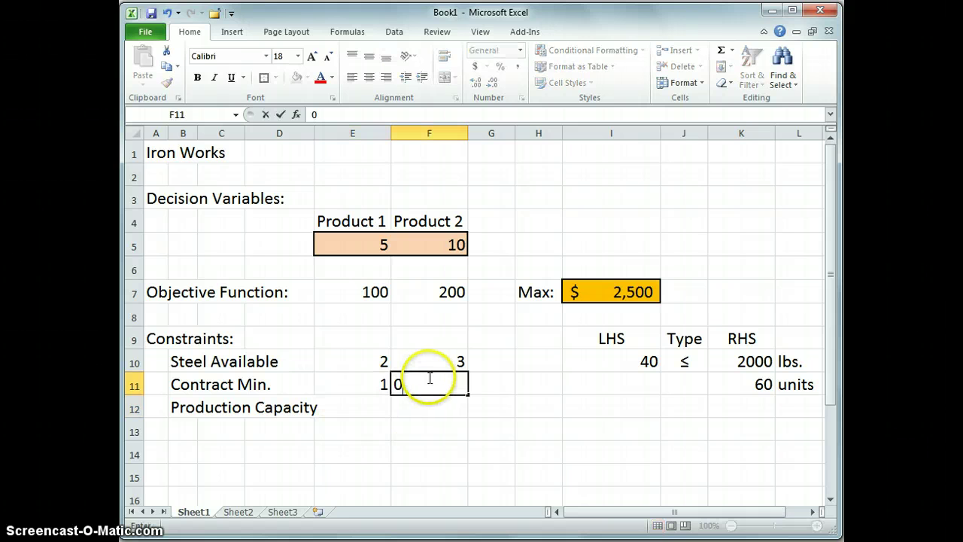
key(Tab)
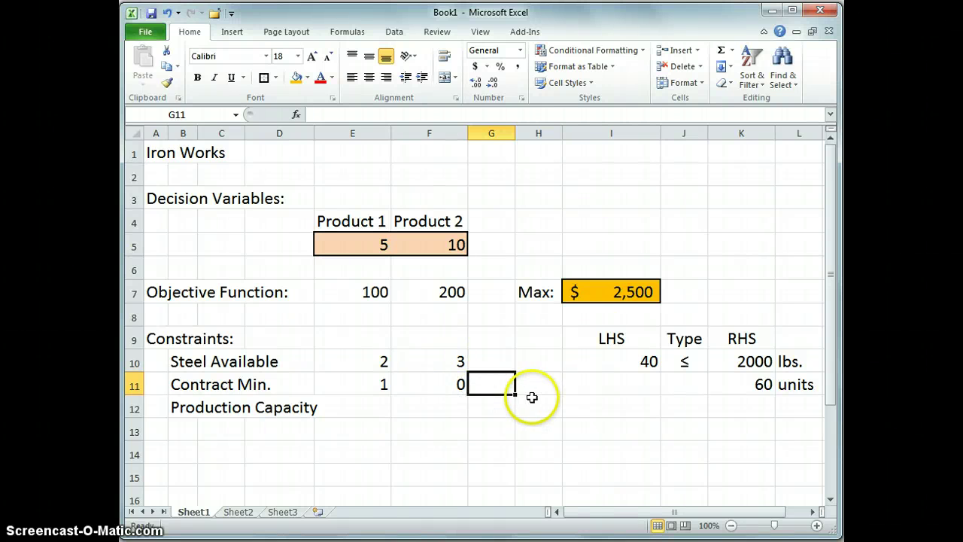
click(610, 359)
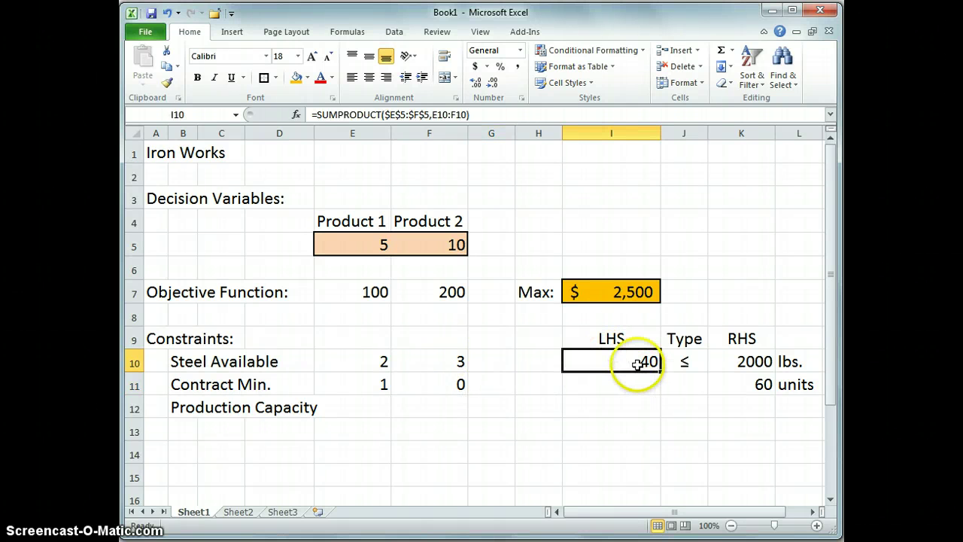
drag(662, 371, 665, 391)
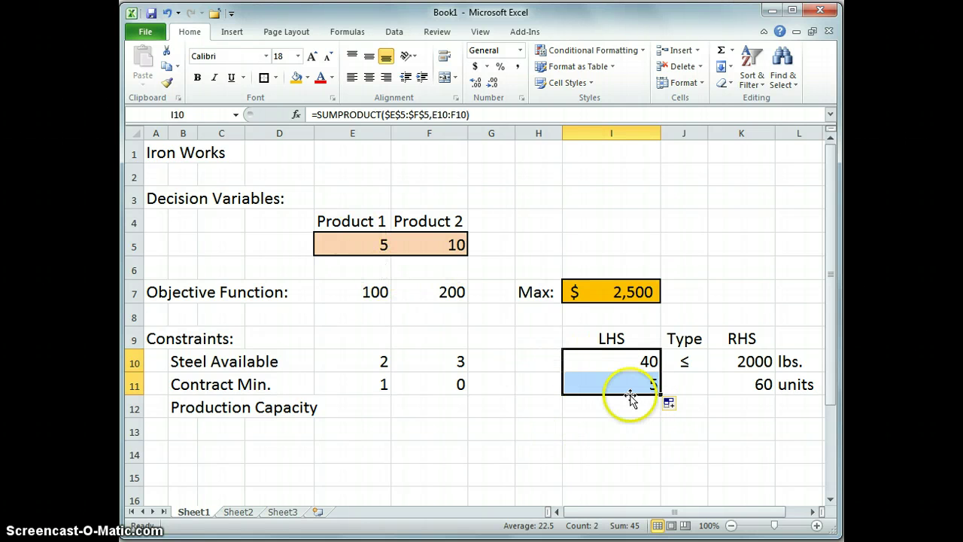
Insert the ≥ symbol in J11 as the Contract Min. constraint type.
click(682, 387)
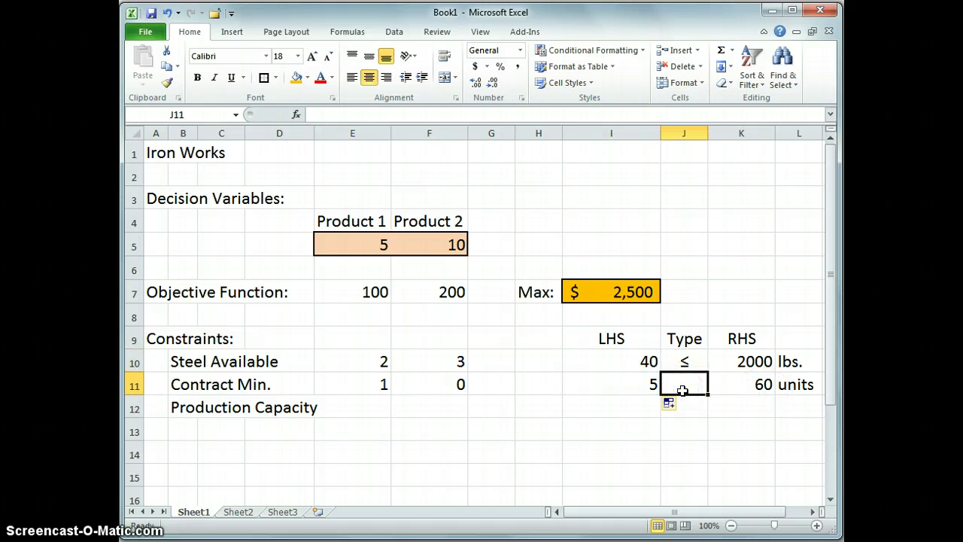
key(alt+i)
key(s)
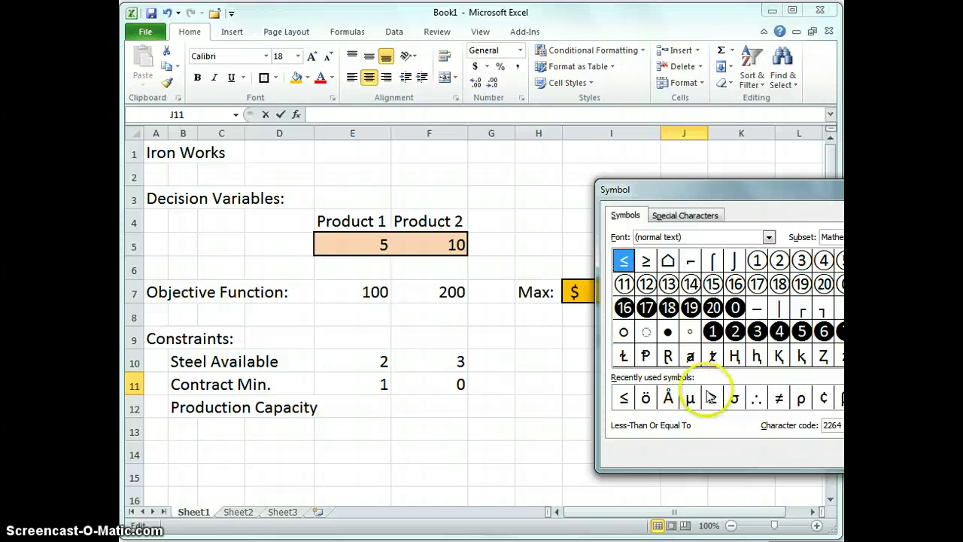
double_click(714, 397)
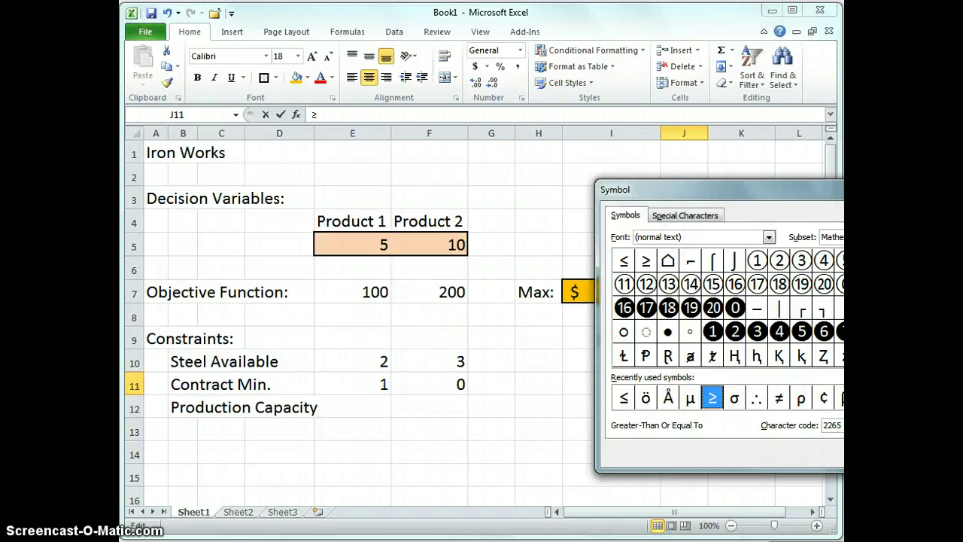
key(Escape)
click(742, 391)
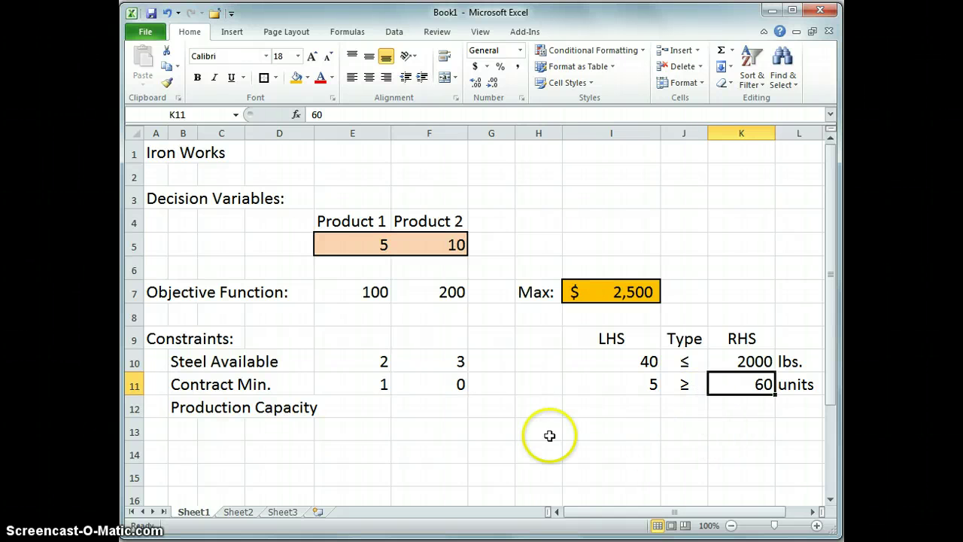
click(344, 408)
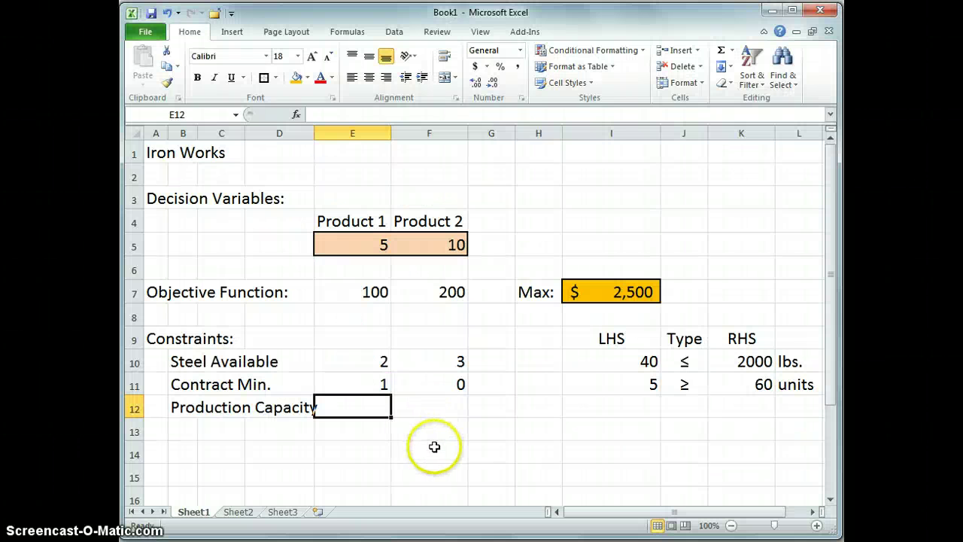
Enter the 720 units capacity limit and reuse the ≤ sign from J10 for Production Capacity.
click(732, 407)
text(720)
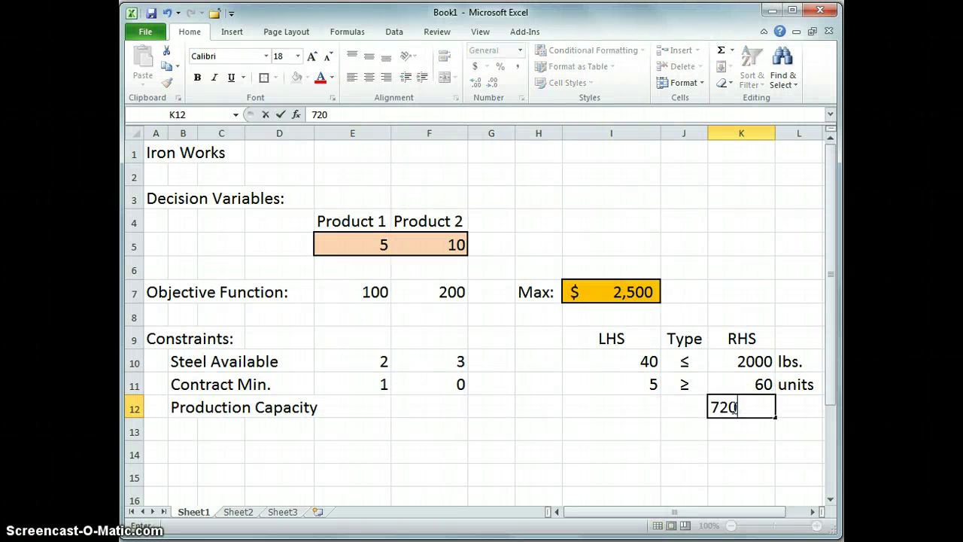
key(Tab)
text(units)
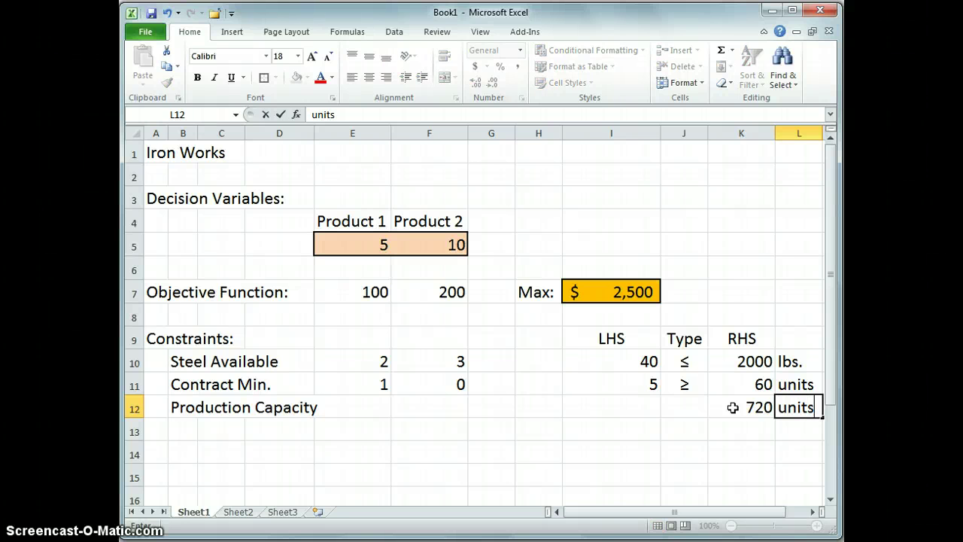
key(Left)
key(Left)
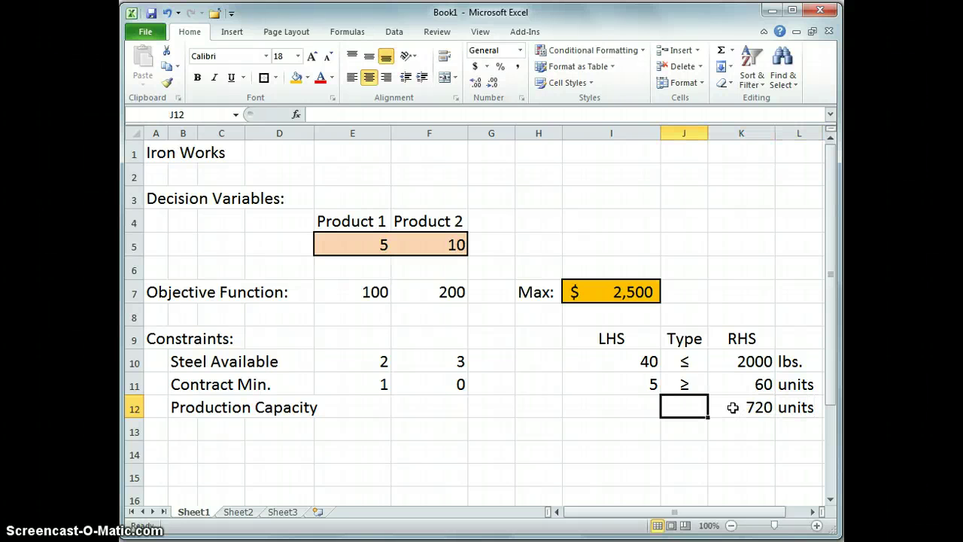
click(688, 359)
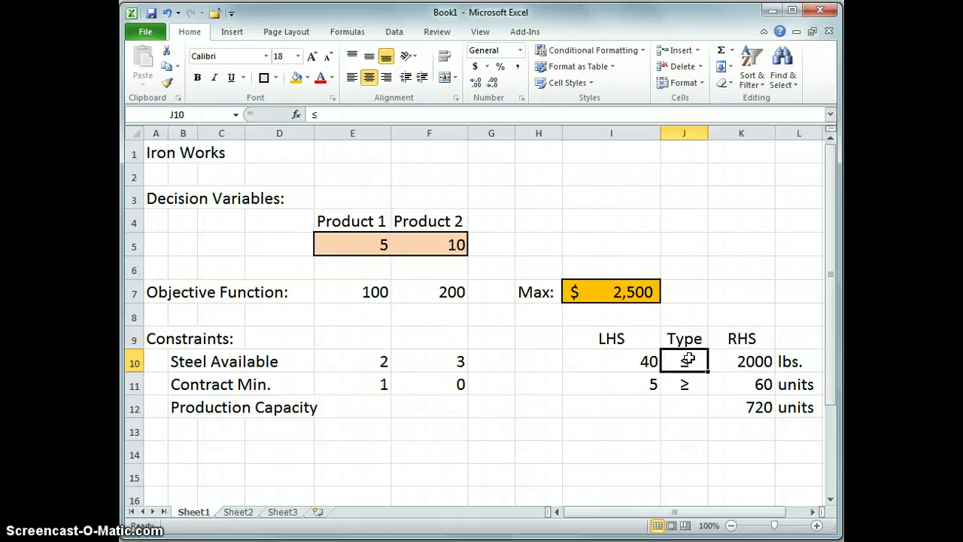
key(ctrl+c)
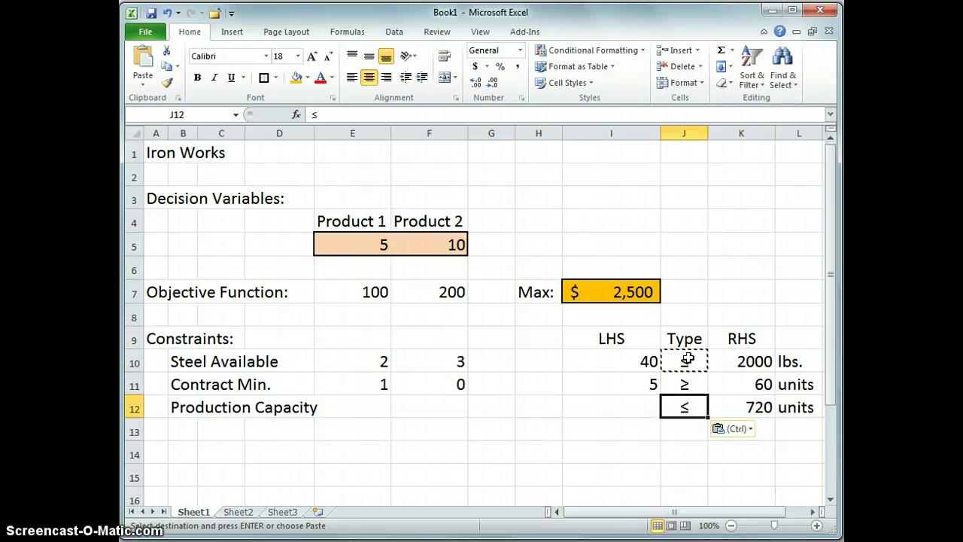
click(618, 405)
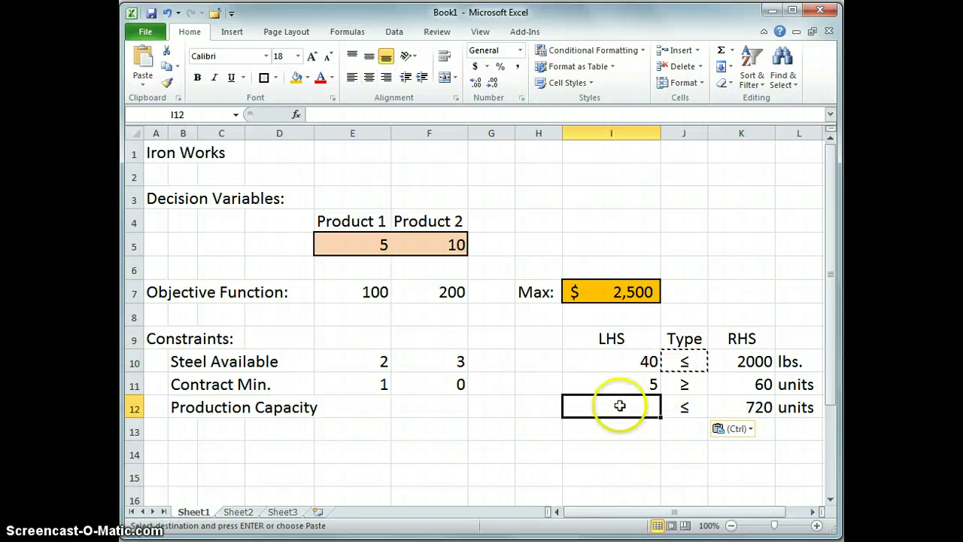
Enter Production Capacity coefficients 0 and 1 and extend the LHS formula down to I12.
click(376, 402)
click(371, 400)
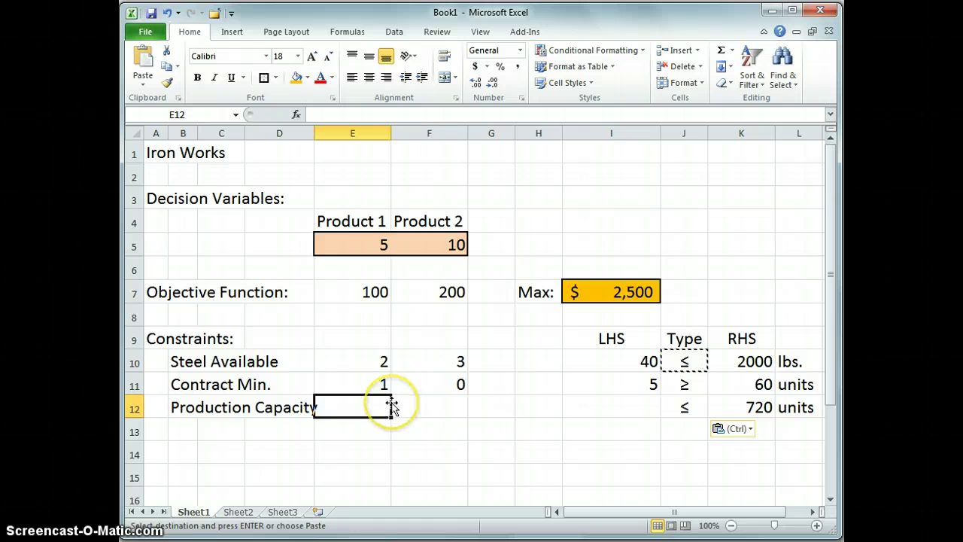
text(0)
key(Tab)
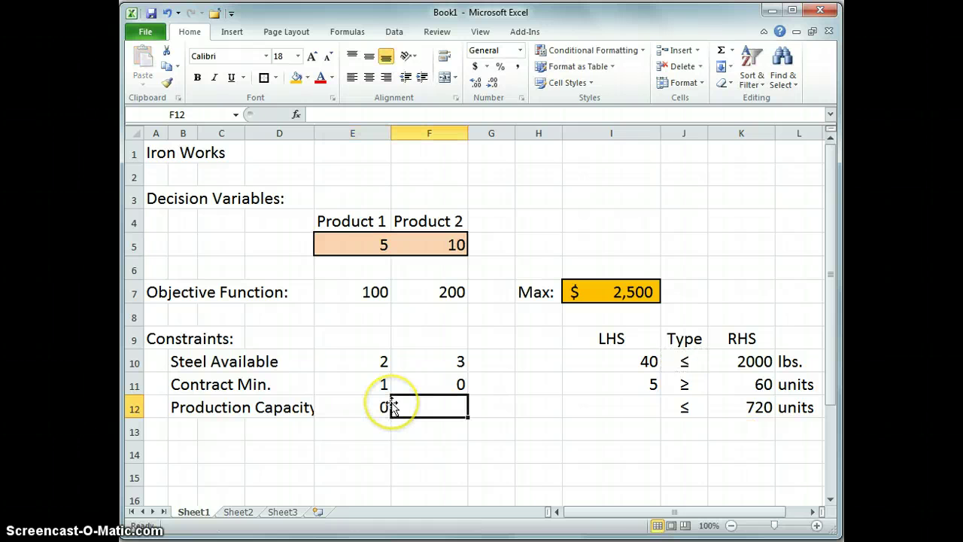
text(1)
key(Tab)
key(Tab)
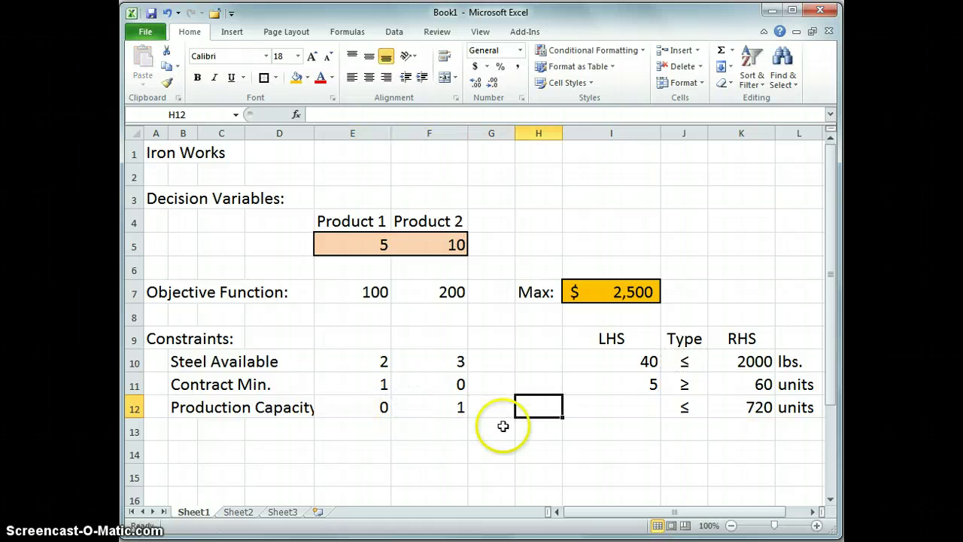
click(591, 383)
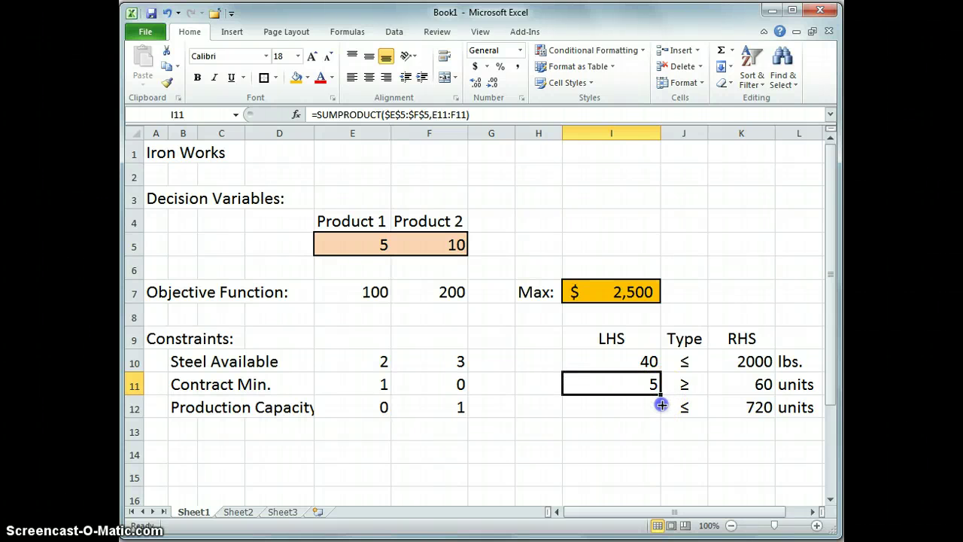
drag(662, 404, 661, 407)
click(636, 409)
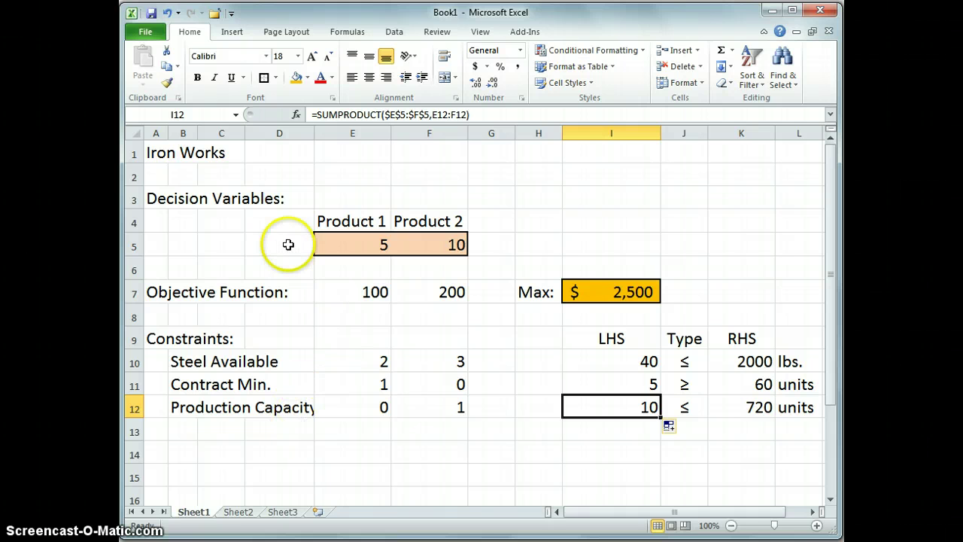
Open Solver and set the objective to the Max profit cell I7.
click(393, 33)
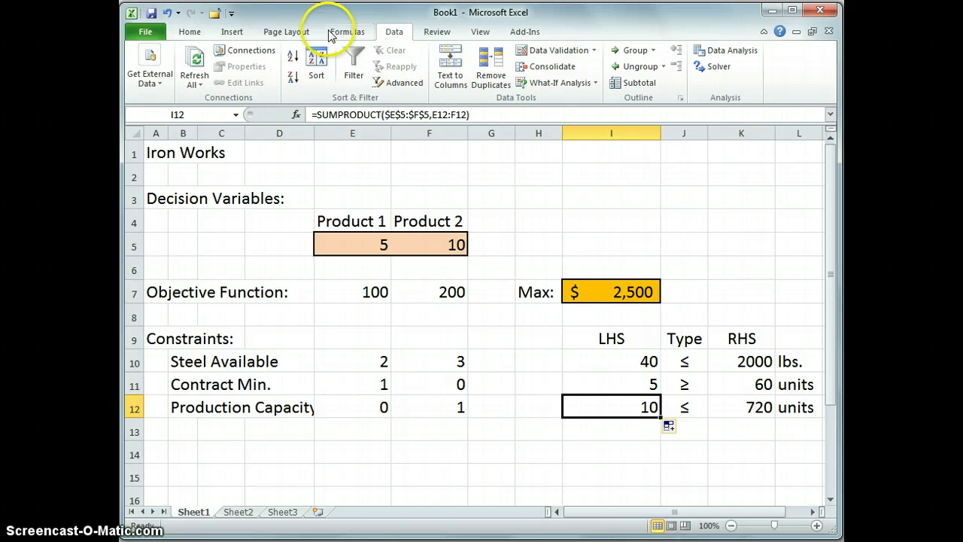
click(722, 69)
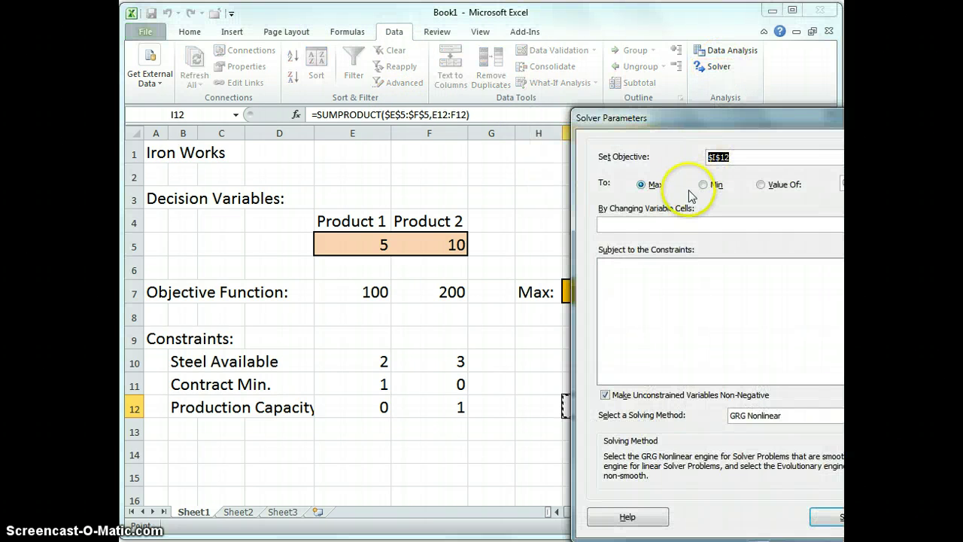
drag(805, 123, 560, 113)
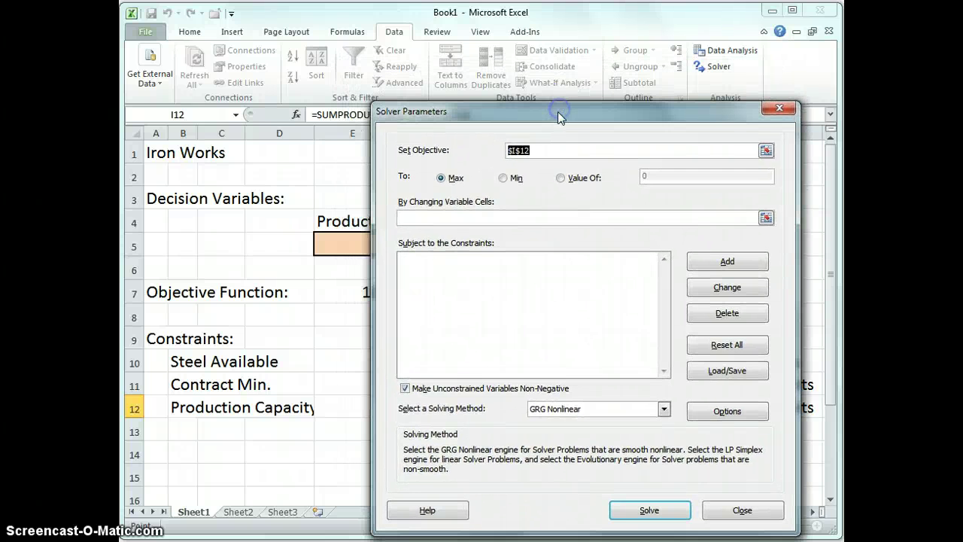
click(766, 152)
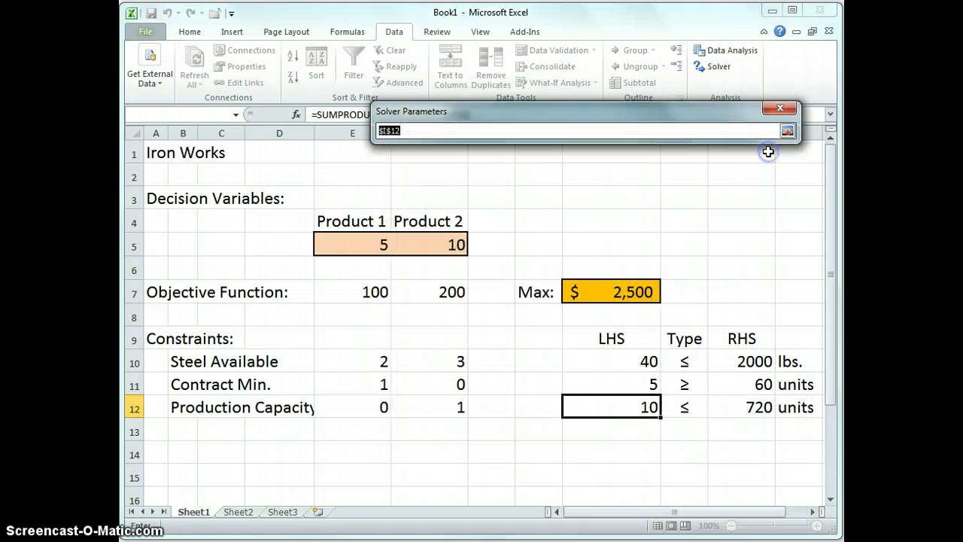
click(611, 295)
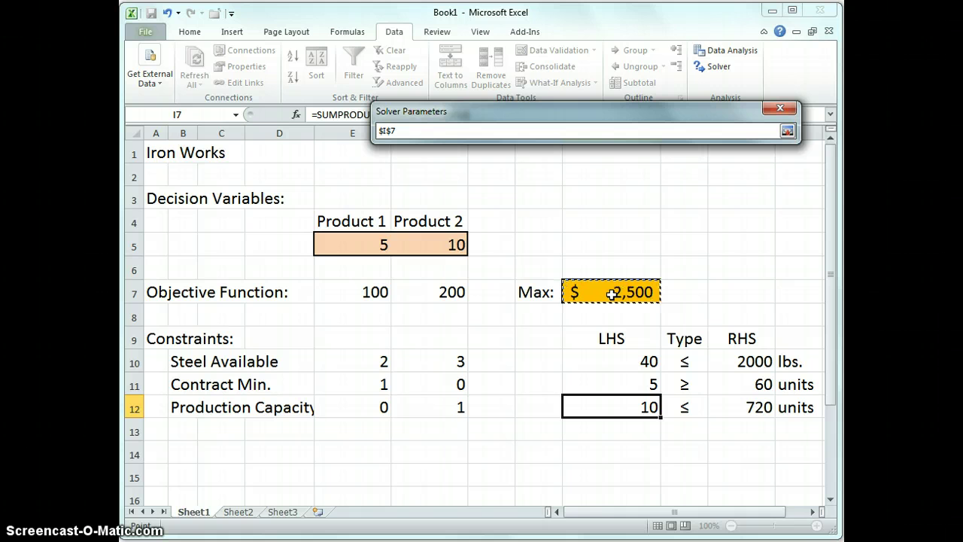
click(787, 132)
Select E5:F5 as the Solver variable cells.
drag(617, 118, 572, 85)
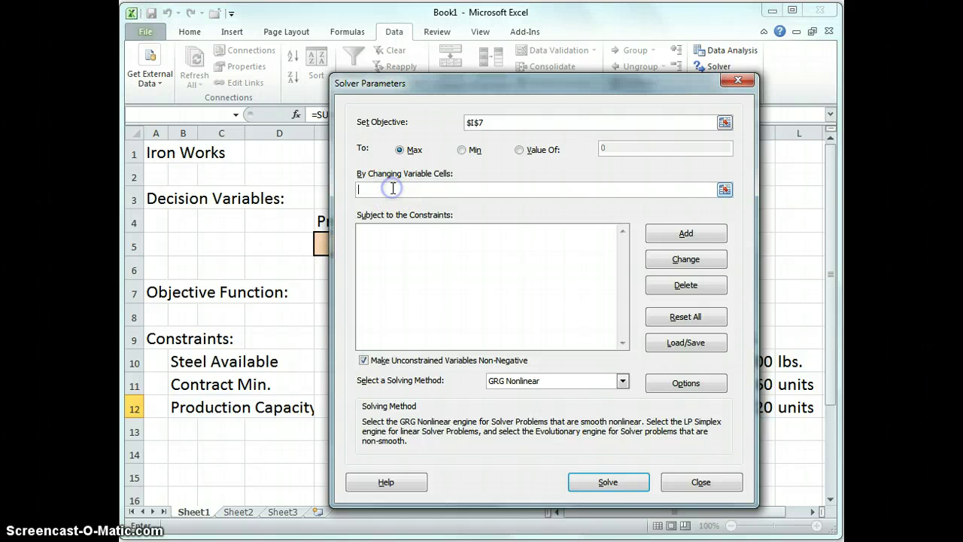
click(724, 190)
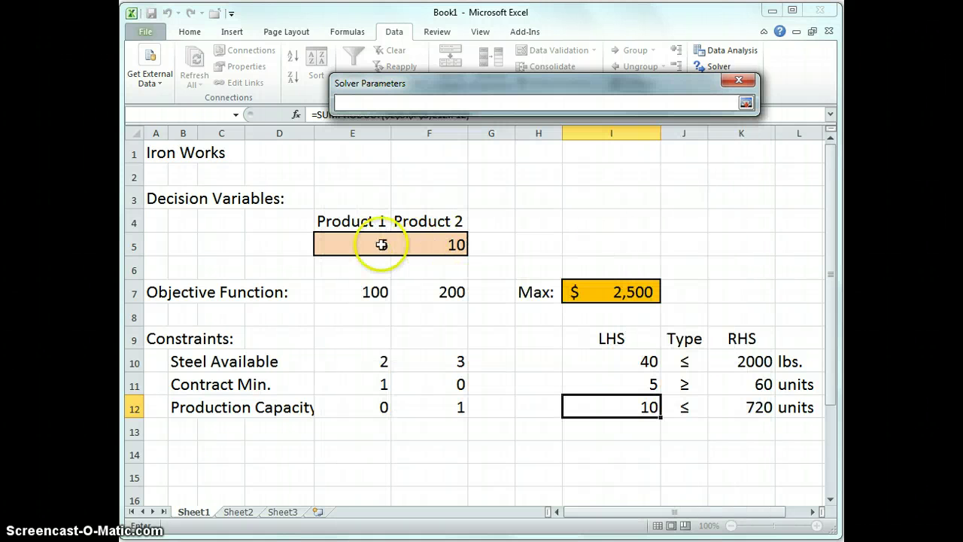
drag(339, 237, 425, 244)
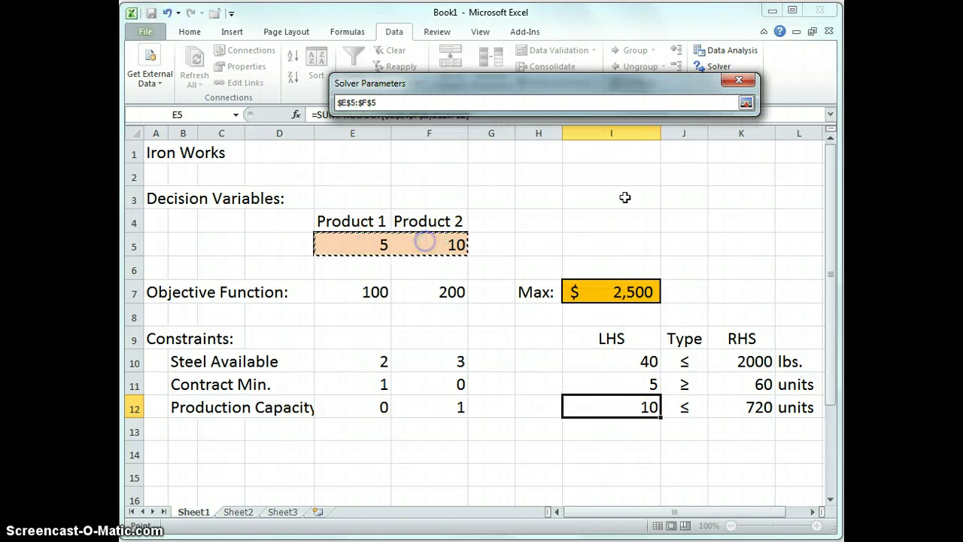
click(746, 104)
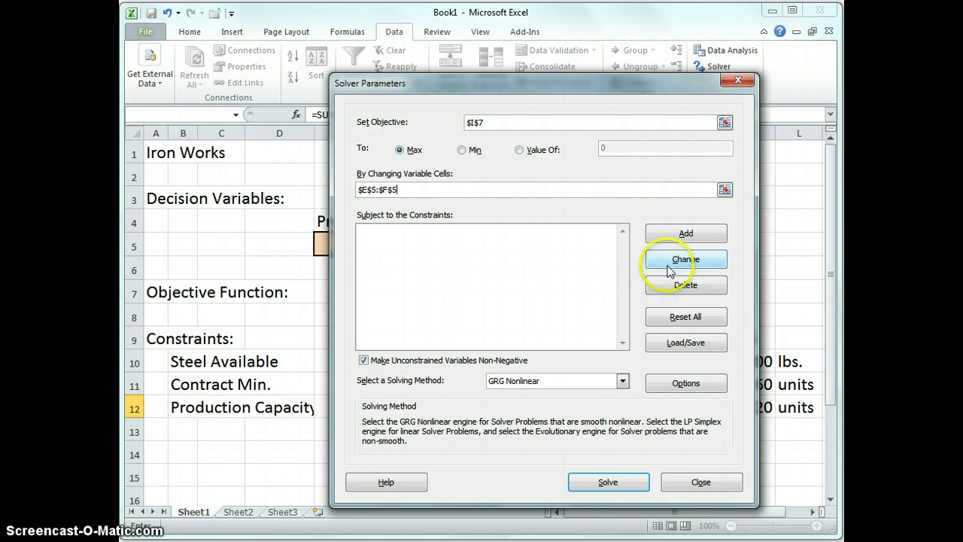
Add the steel constraint I10 <= K10.
click(680, 236)
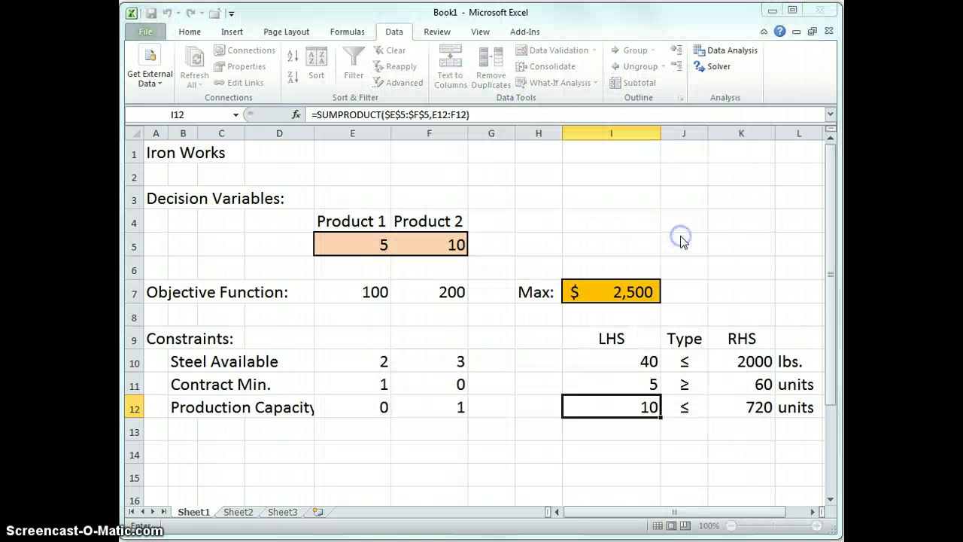
drag(568, 246, 612, 113)
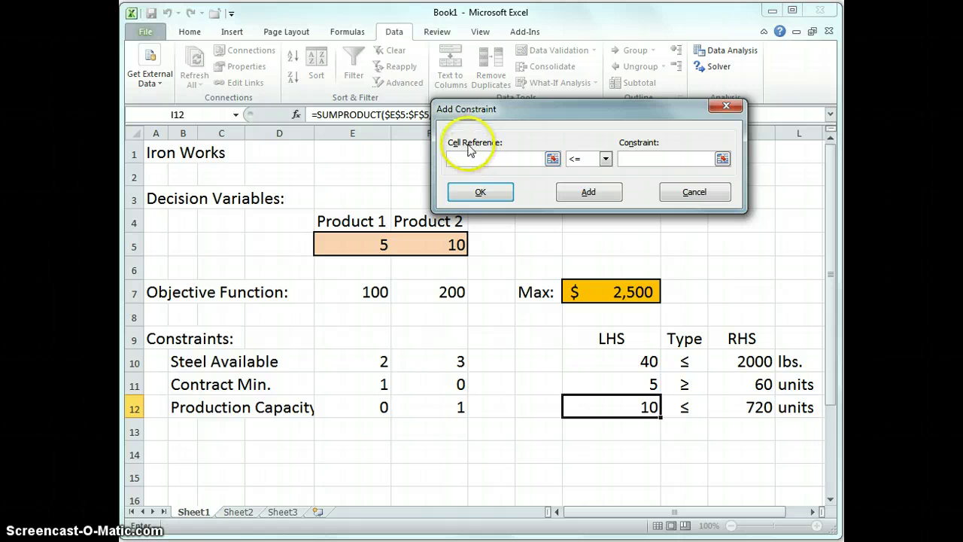
click(621, 362)
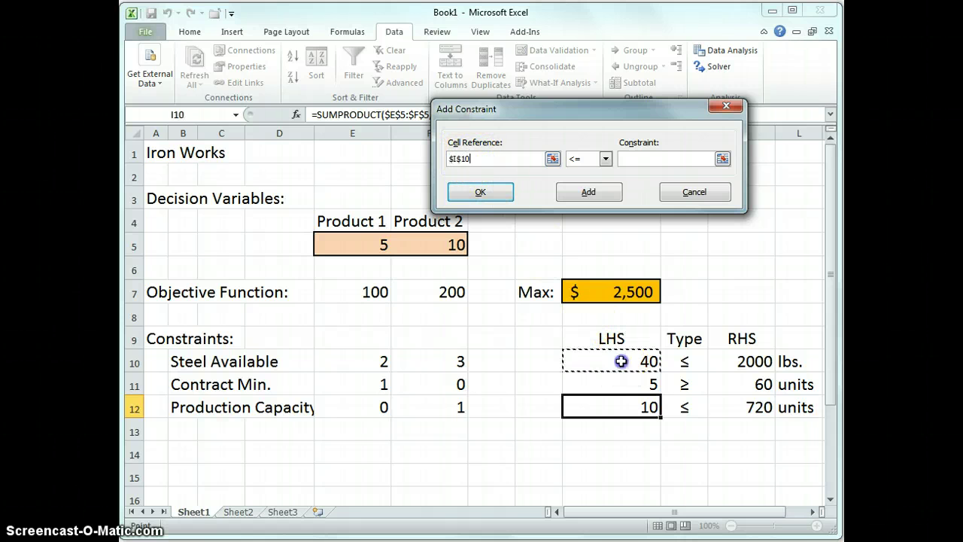
click(587, 167)
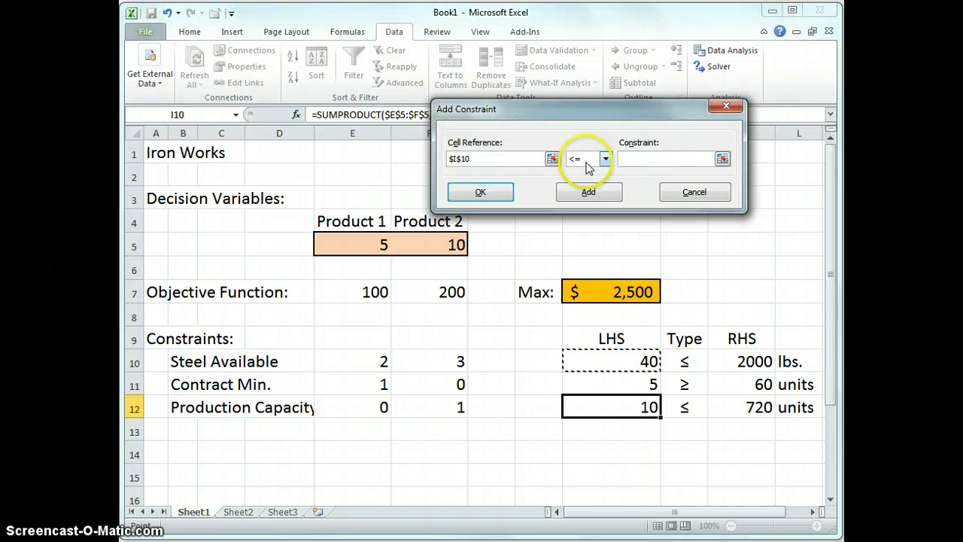
click(645, 158)
click(737, 362)
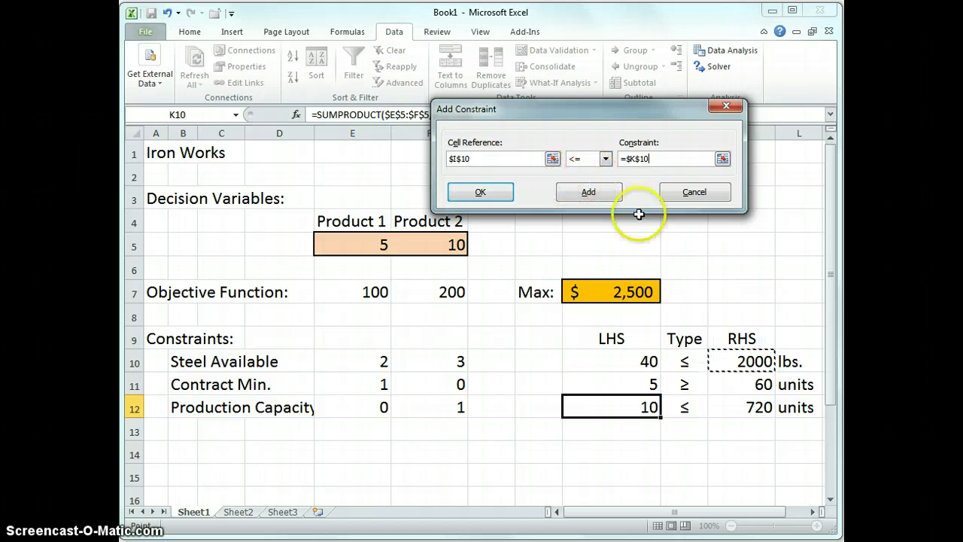
click(588, 192)
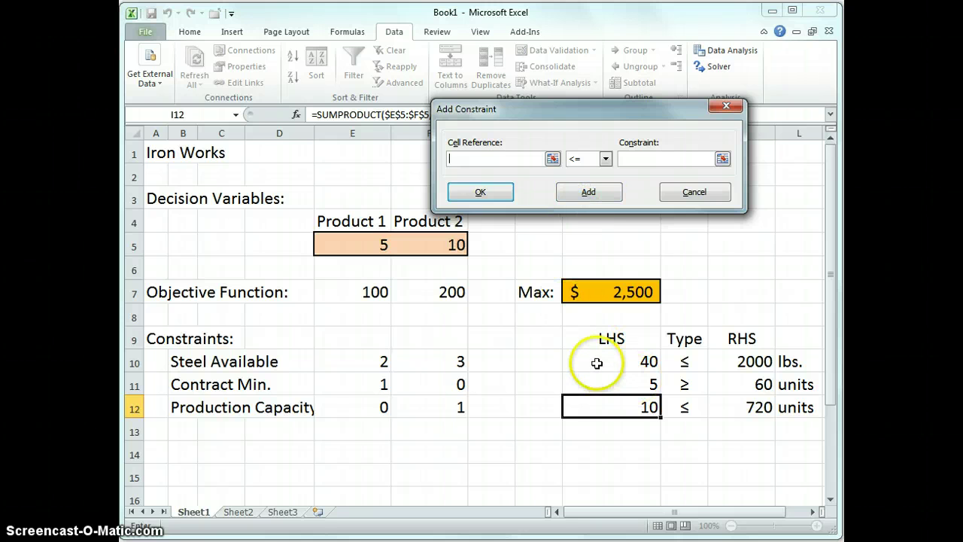
Add the contract minimum constraint I11 >= K11.
click(624, 385)
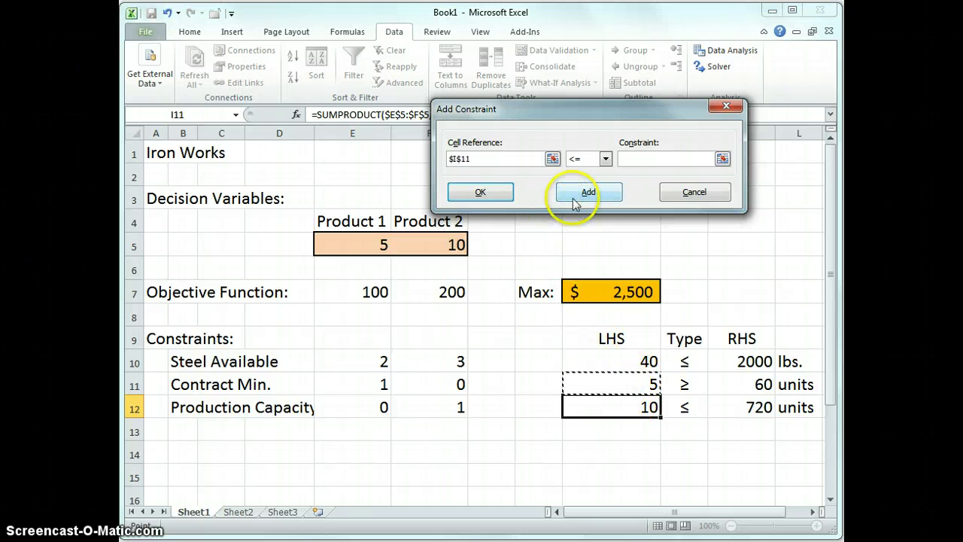
click(606, 159)
click(579, 192)
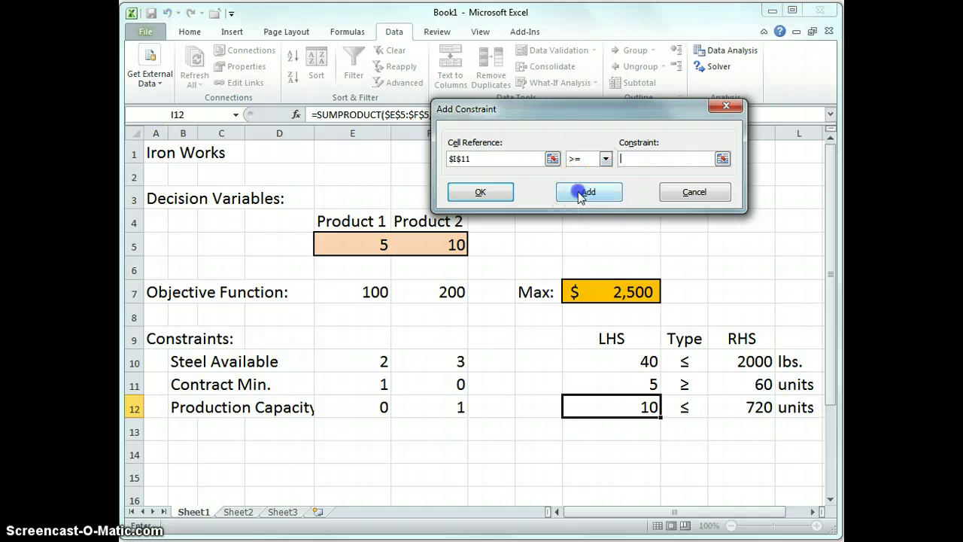
click(637, 158)
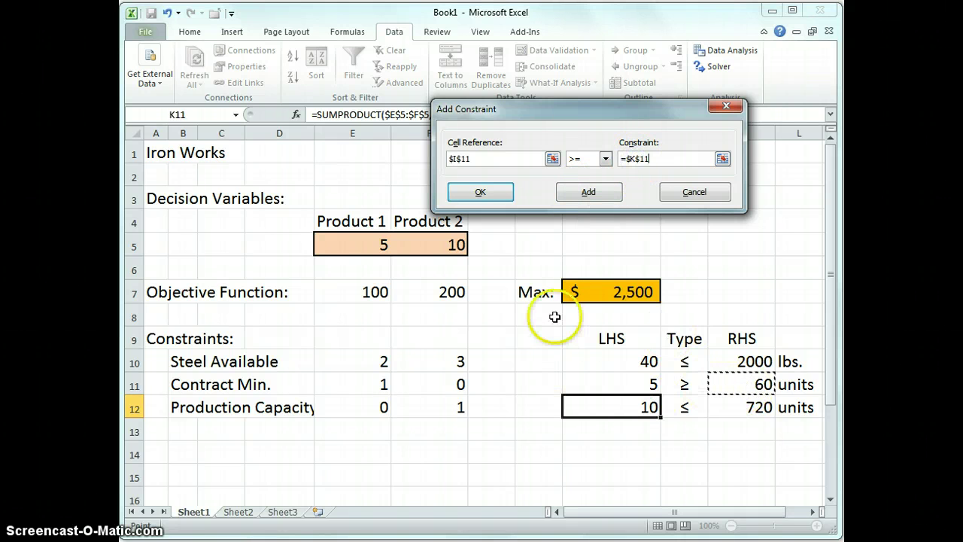
click(587, 194)
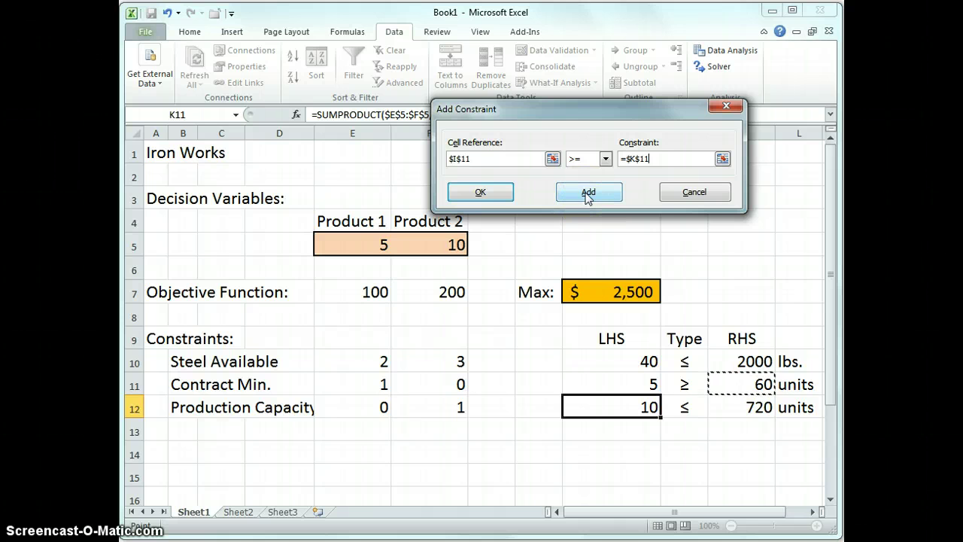
Add the capacity constraint I12 <= K12 and confirm the constraints.
click(611, 409)
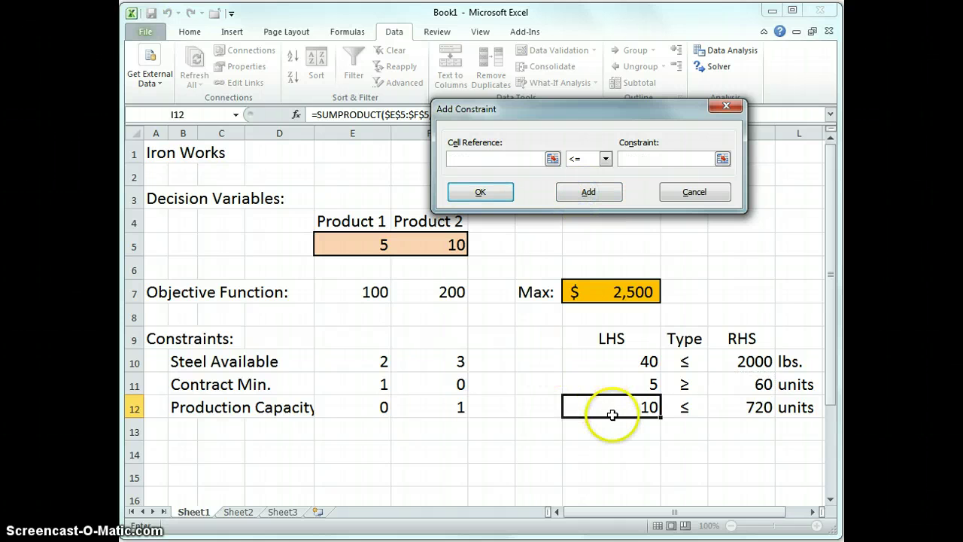
click(647, 159)
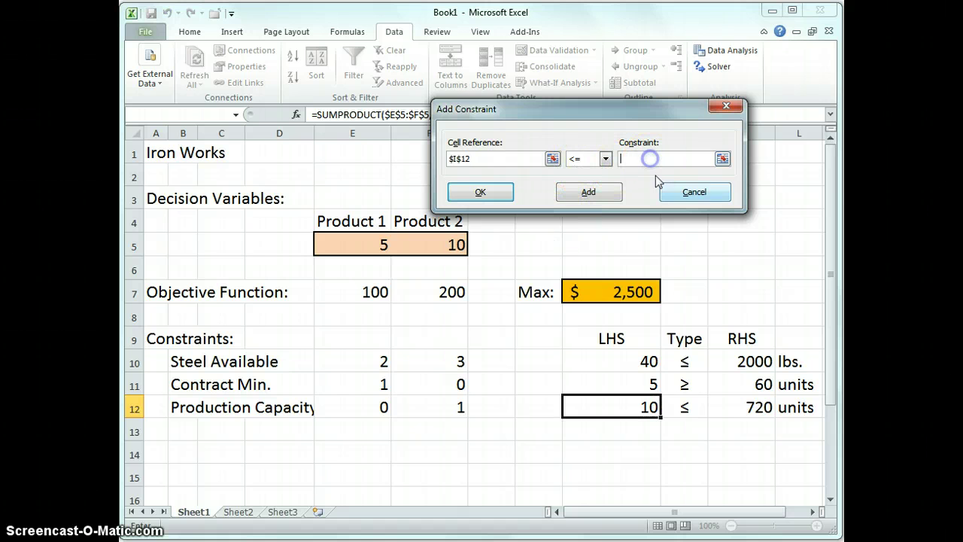
click(728, 407)
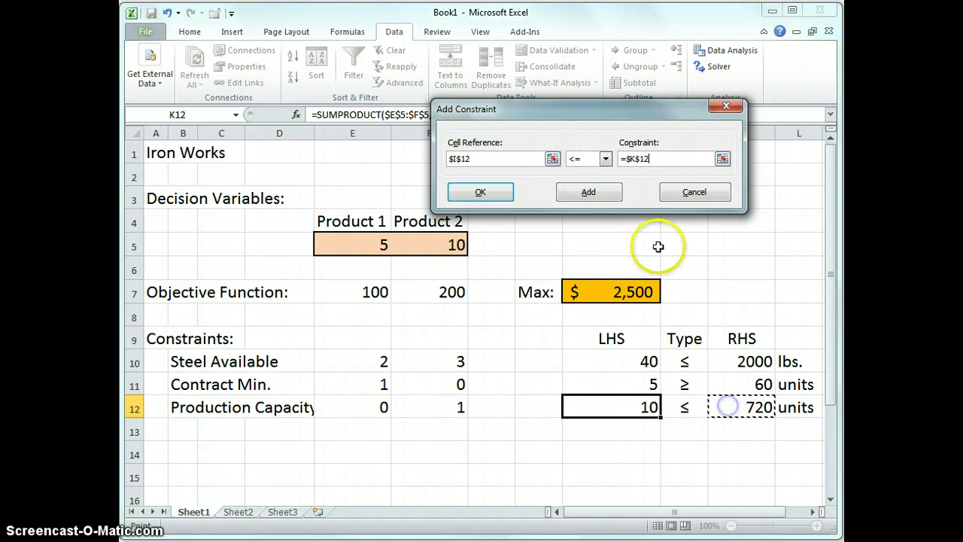
click(480, 192)
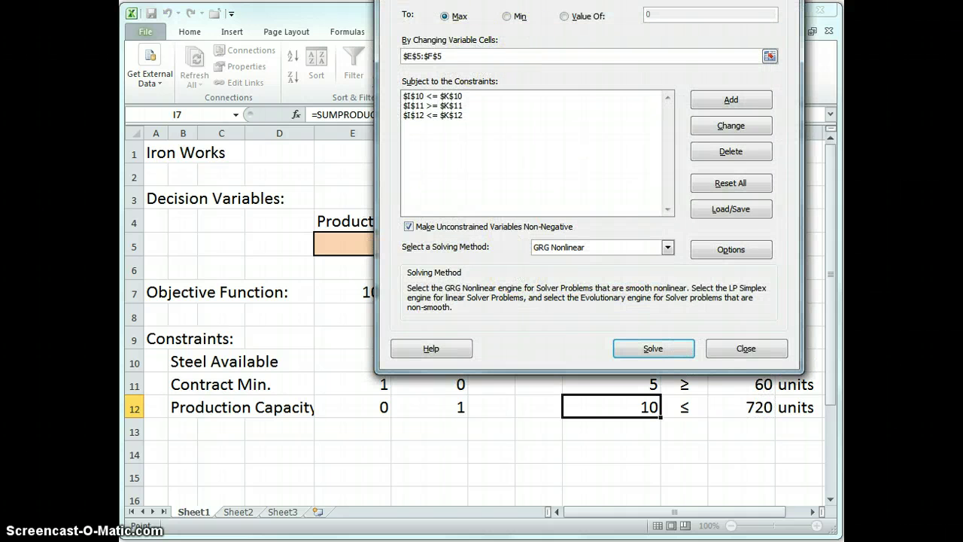
drag(495, 0, 241, 51)
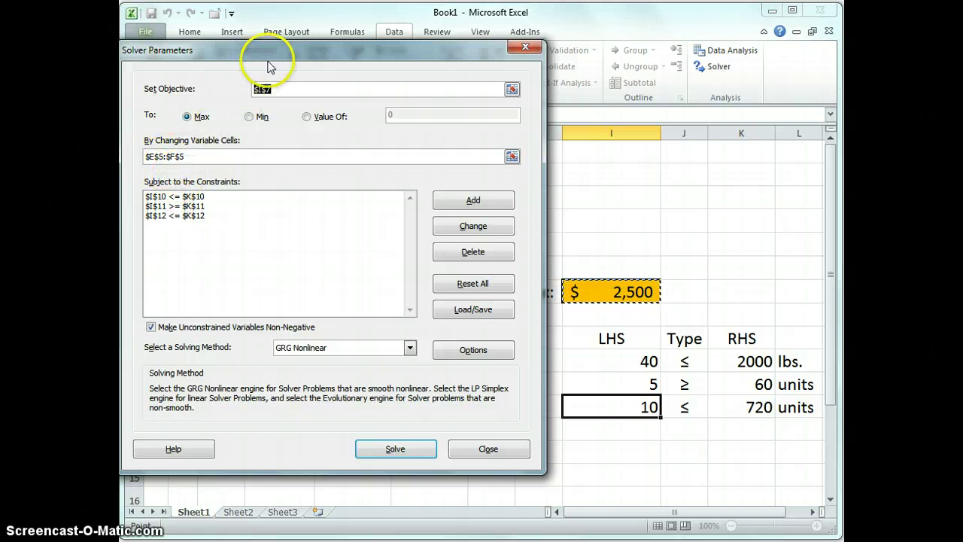
drag(268, 63, 301, 53)
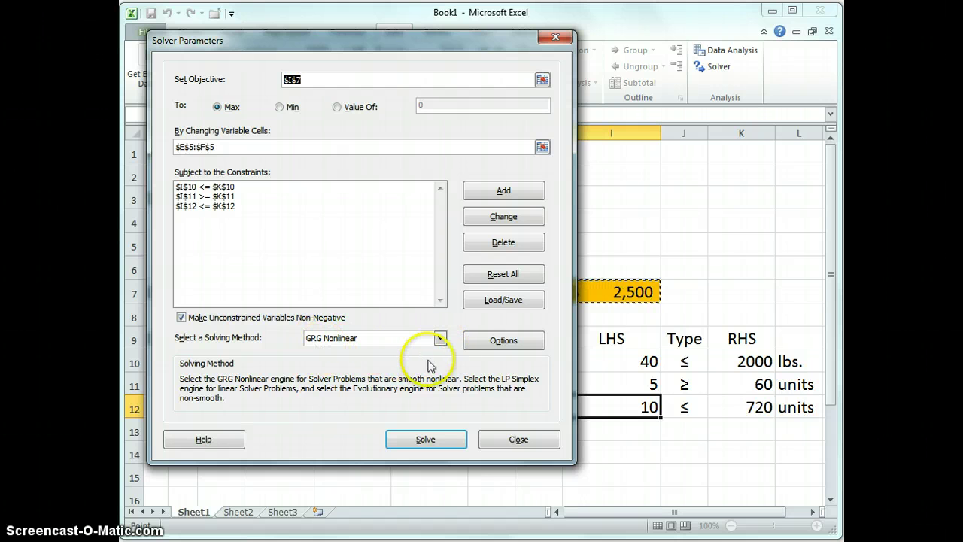
Choose Simplex LP as the Solver solving method.
click(440, 338)
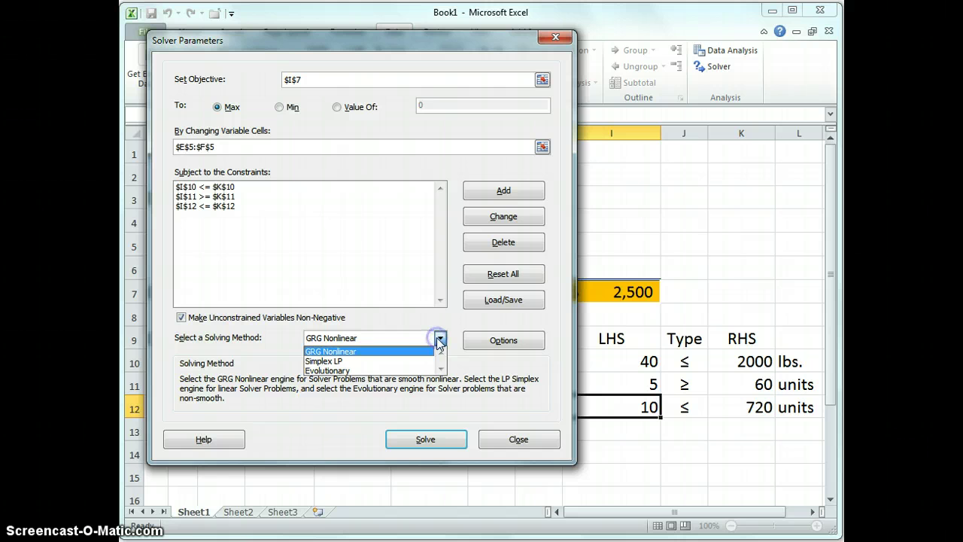
click(322, 362)
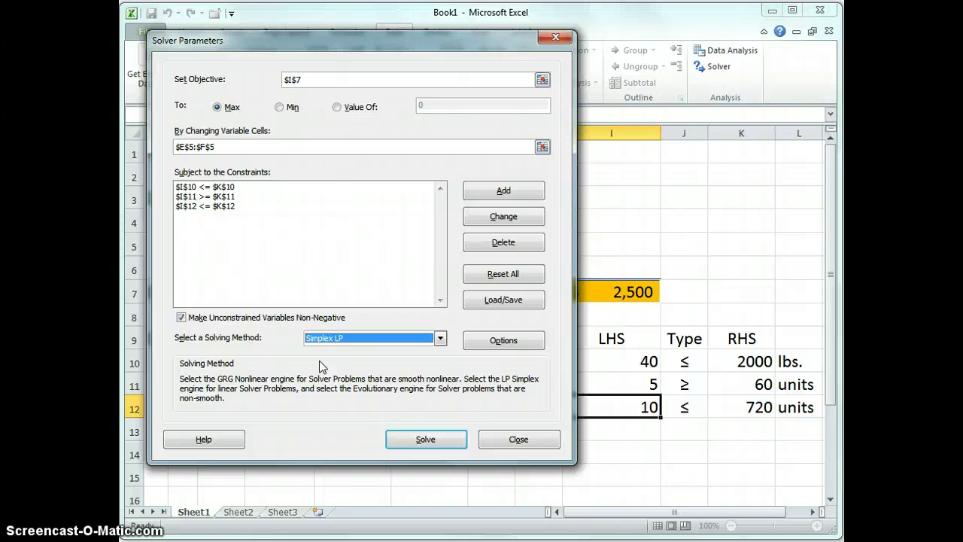
click(313, 355)
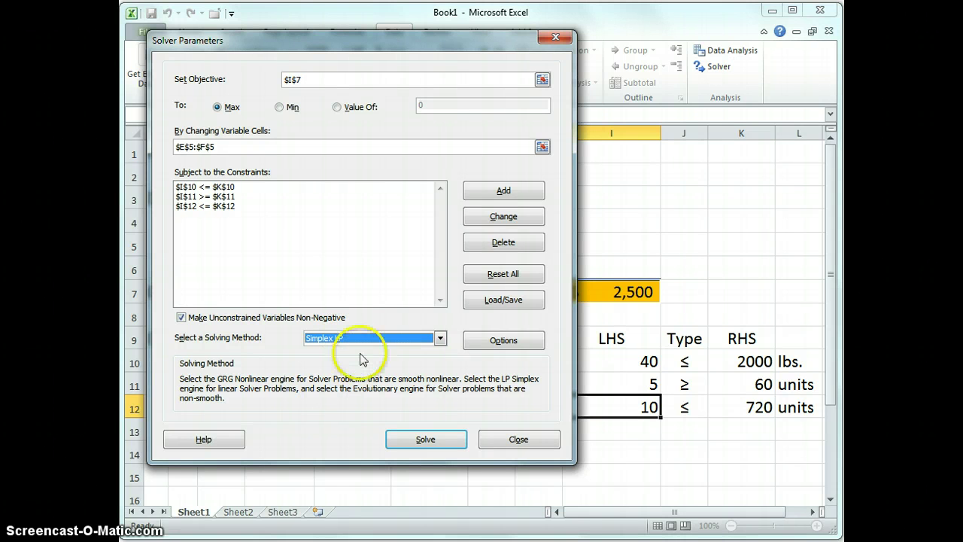
Run Solver and keep its solution: 60 and 626.6667 units for $131,333 profit.
click(426, 441)
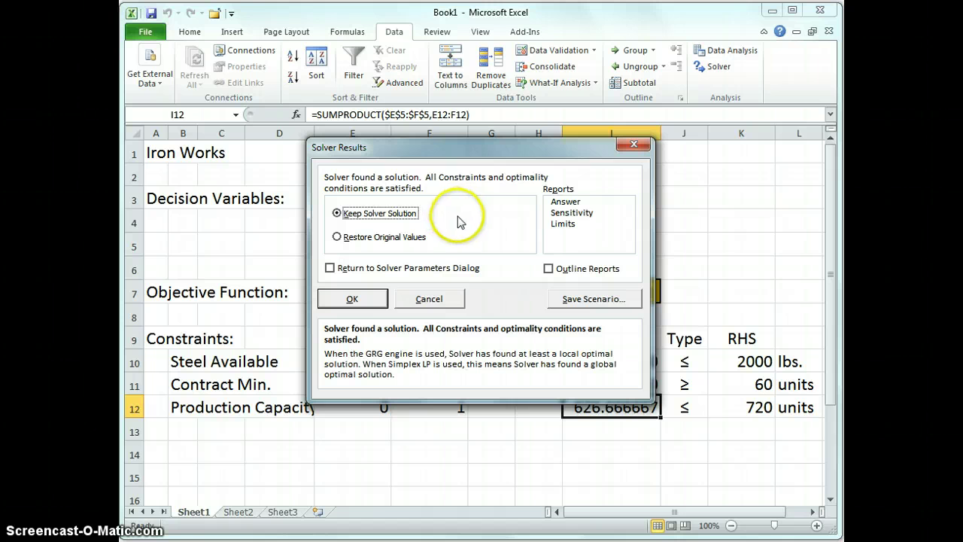
click(350, 298)
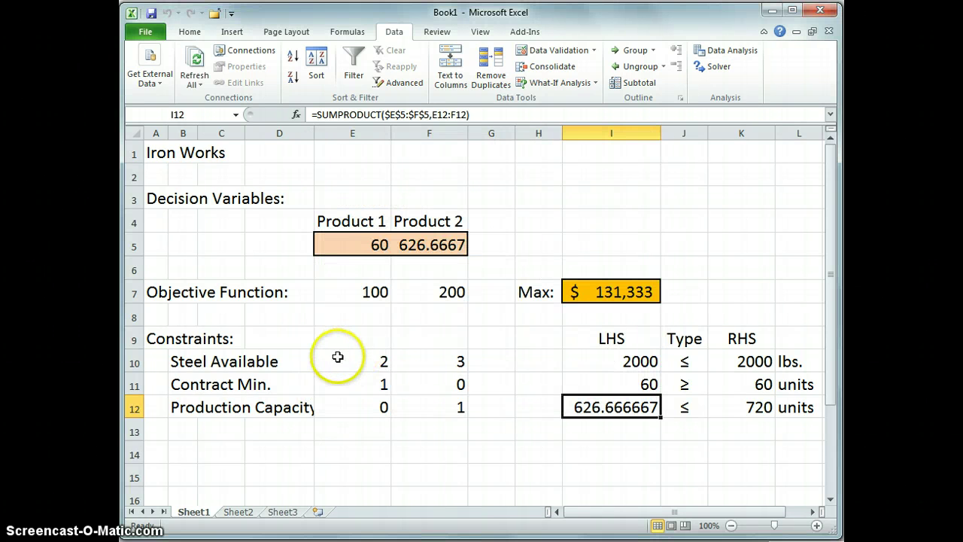